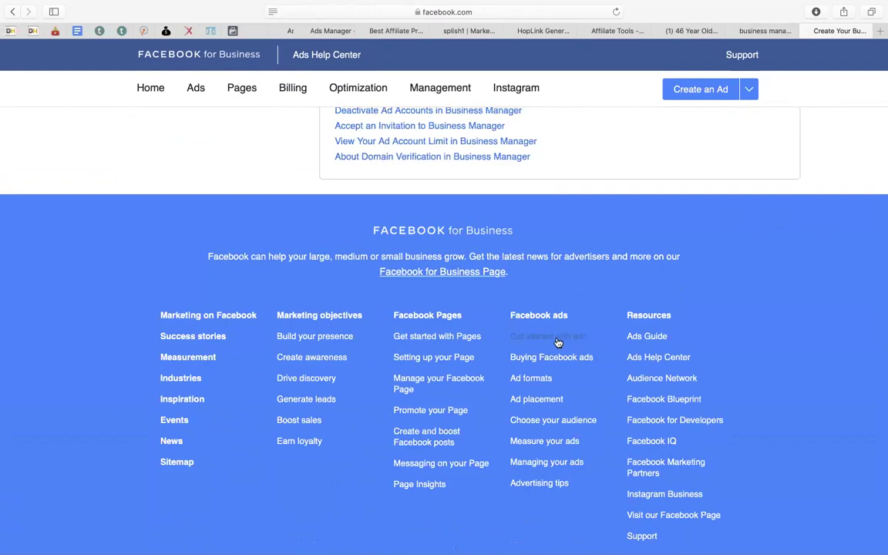
Review the help article's instructions for creating a Business Manager account
click(530, 486)
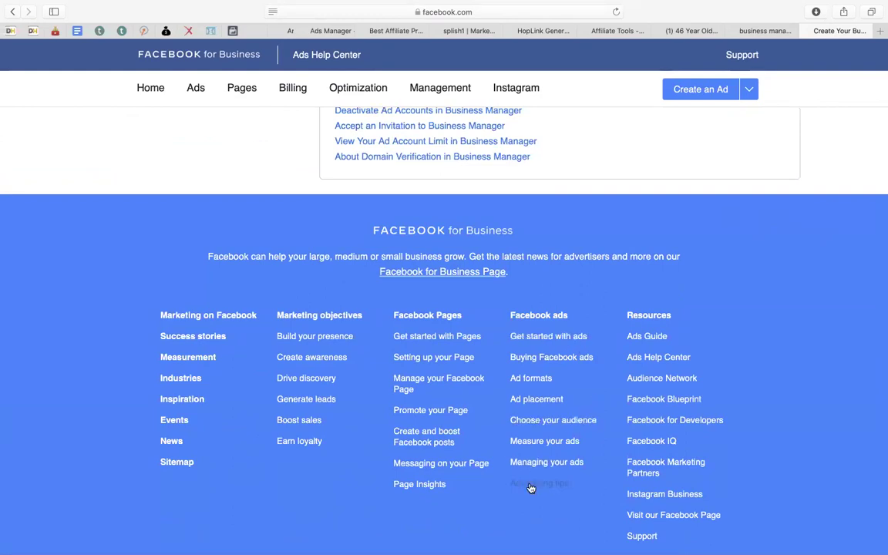
scroll(530, 487, down, 2)
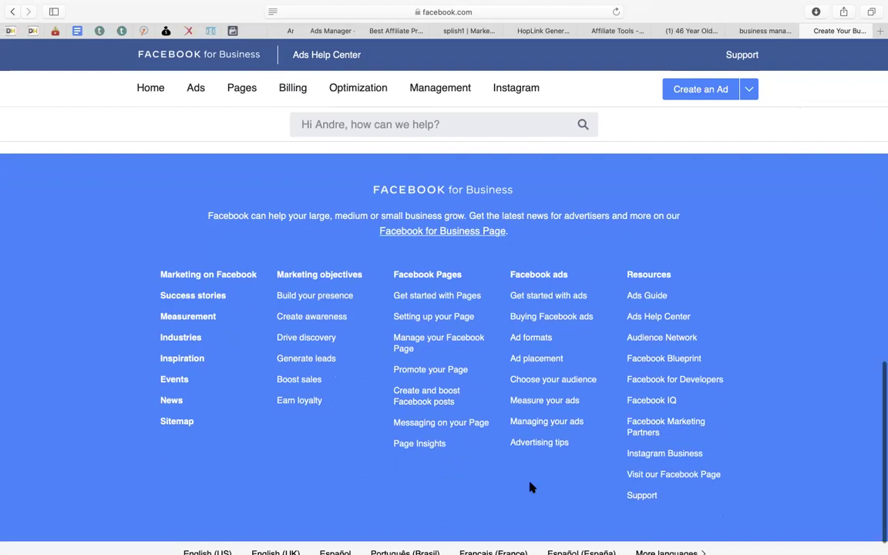
scroll(530, 487, up, 15)
scroll(530, 487, down, 3)
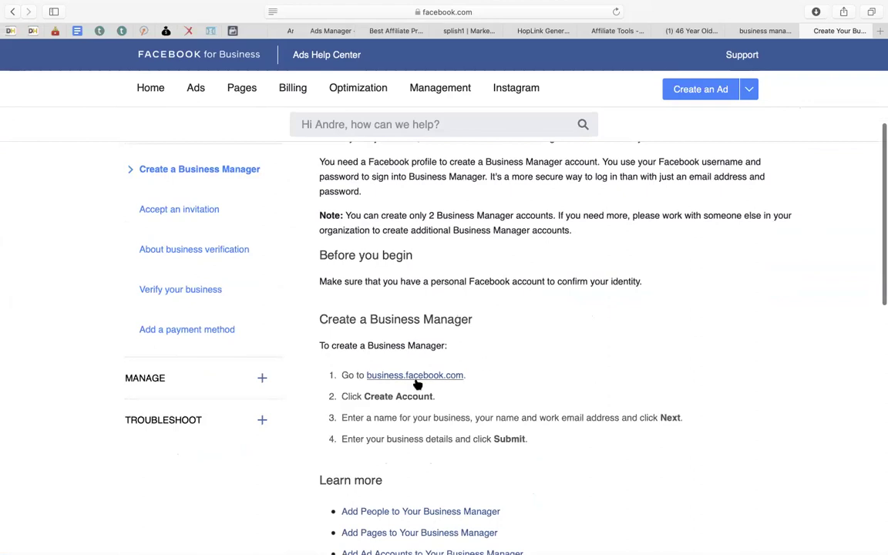
Switch to the YouTube channel and look through its uploaded videos
mouse_move(430, 81)
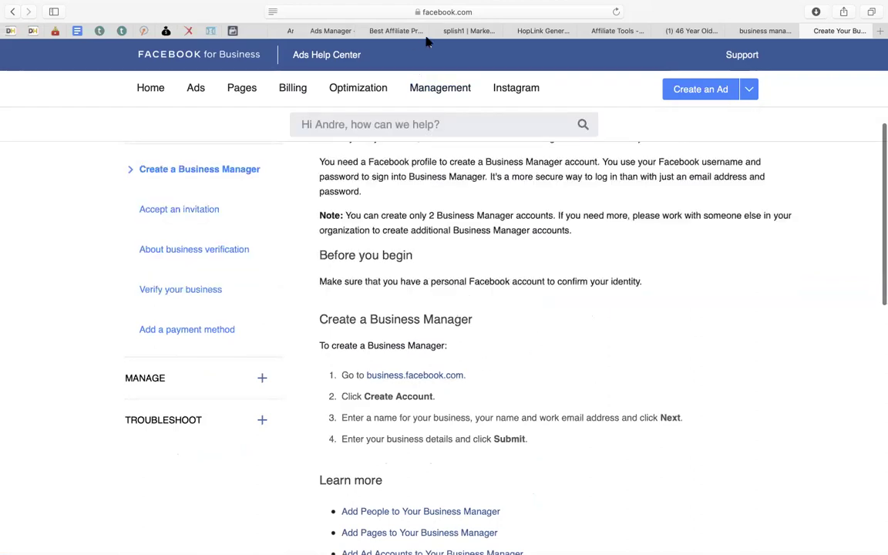
click(328, 30)
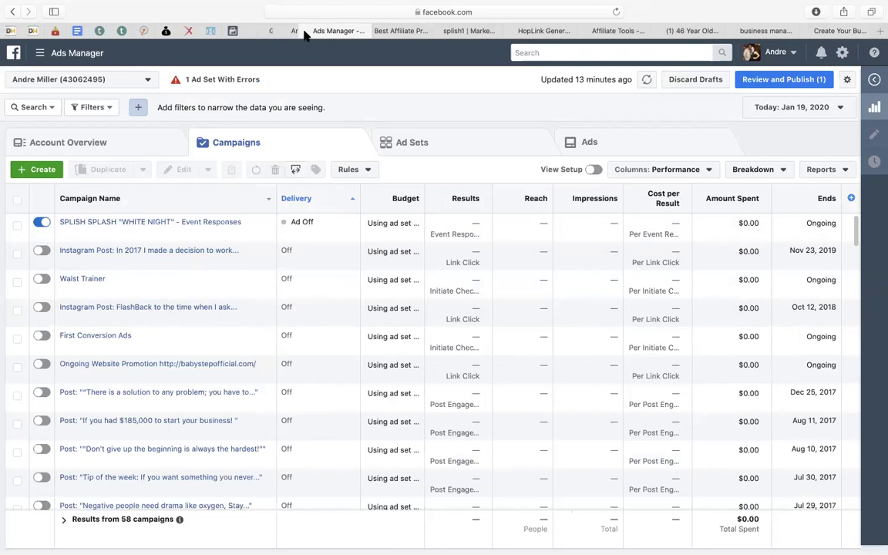
scroll(289, 32, left, 3)
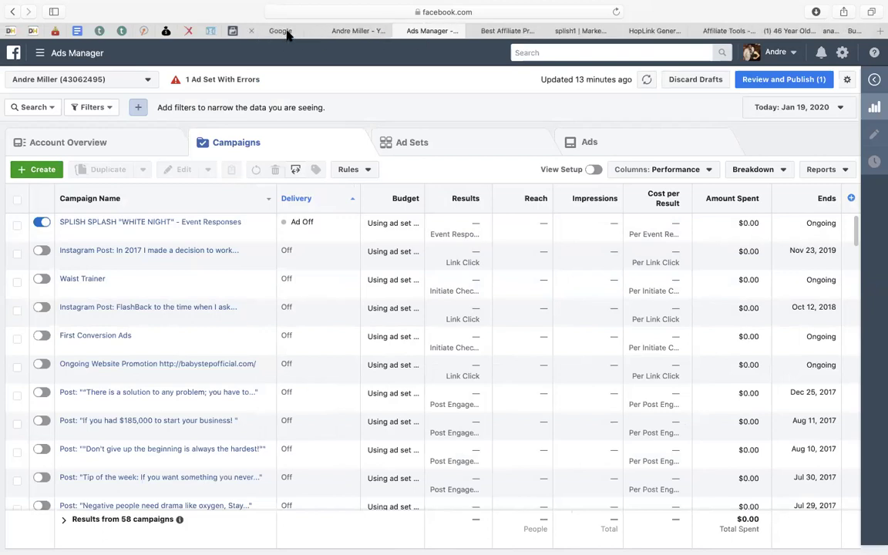
click(354, 31)
click(308, 208)
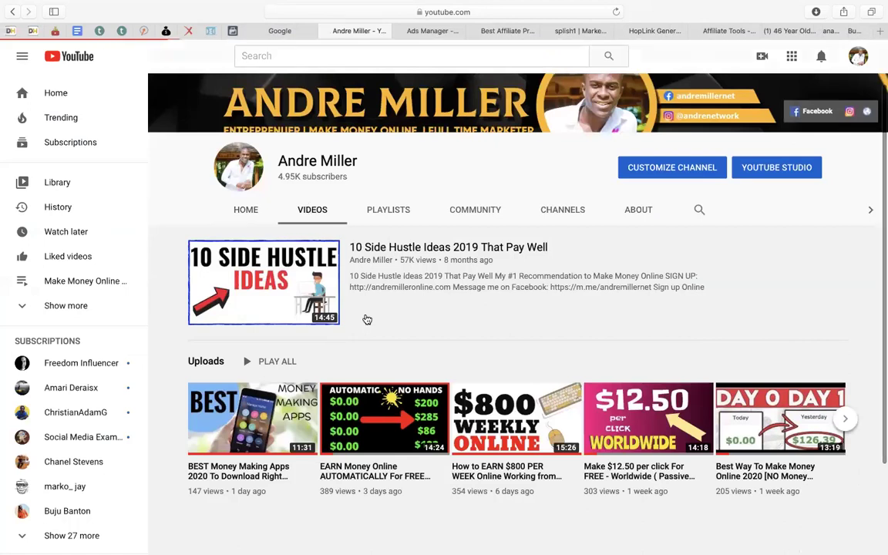
scroll(366, 320, down, 4)
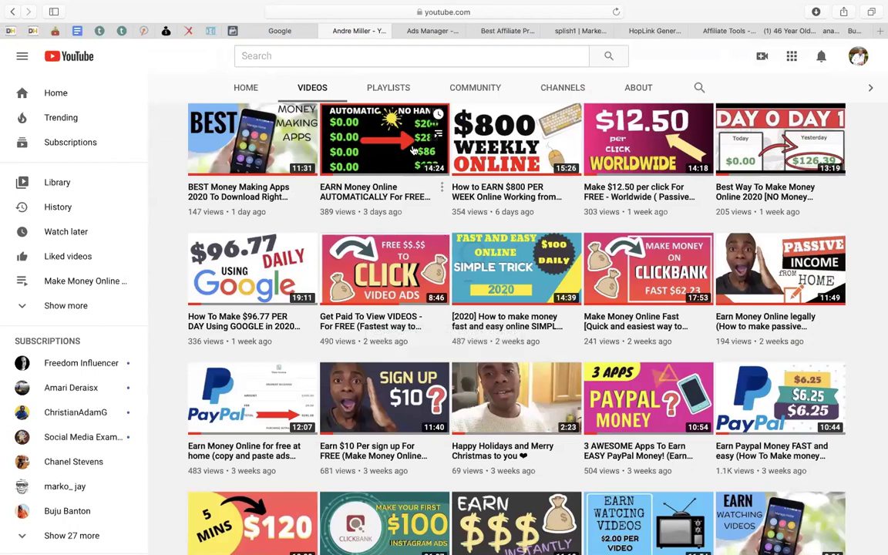
Return to Ads Manager and start a new campaign with the Traffic objective
click(425, 31)
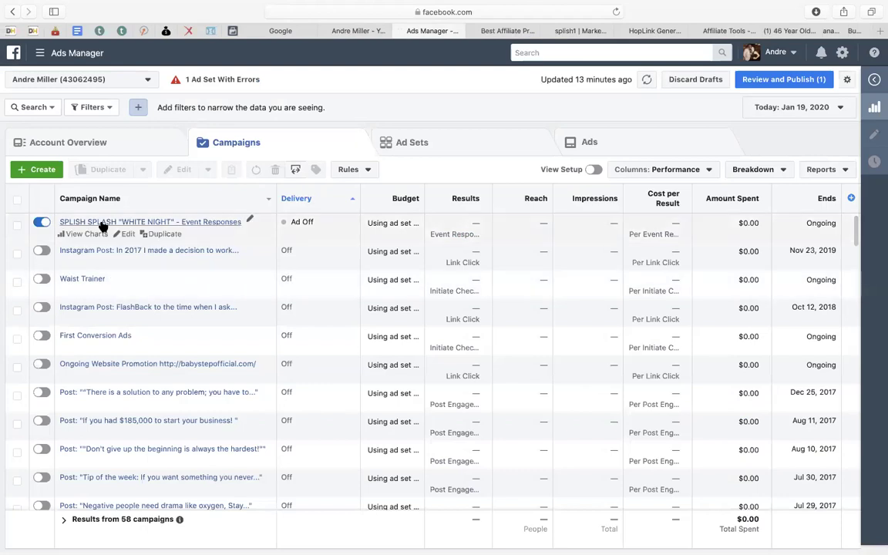
click(42, 173)
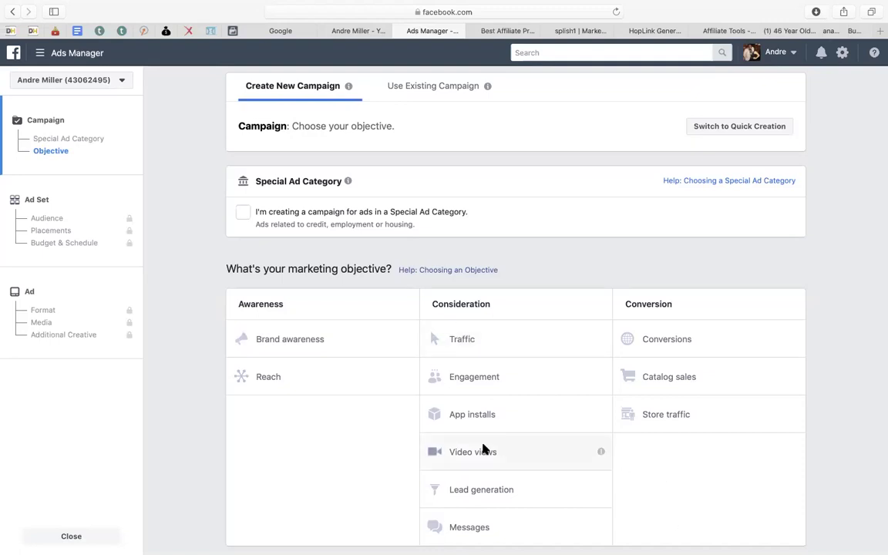
scroll(697, 503, down, 1)
scroll(698, 503, up, 1)
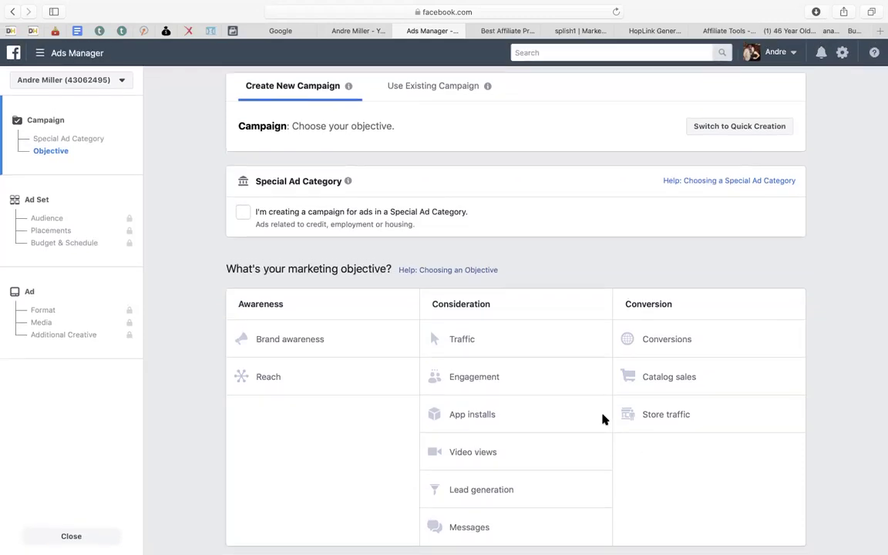
click(514, 351)
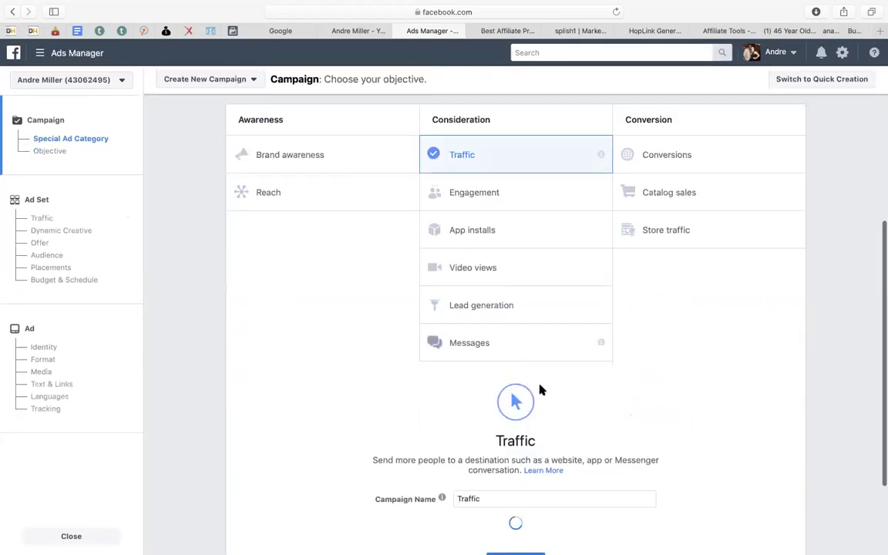
Name the campaign "Traffic Leptitox" and continue to the ad set settings
drag(491, 327, 414, 327)
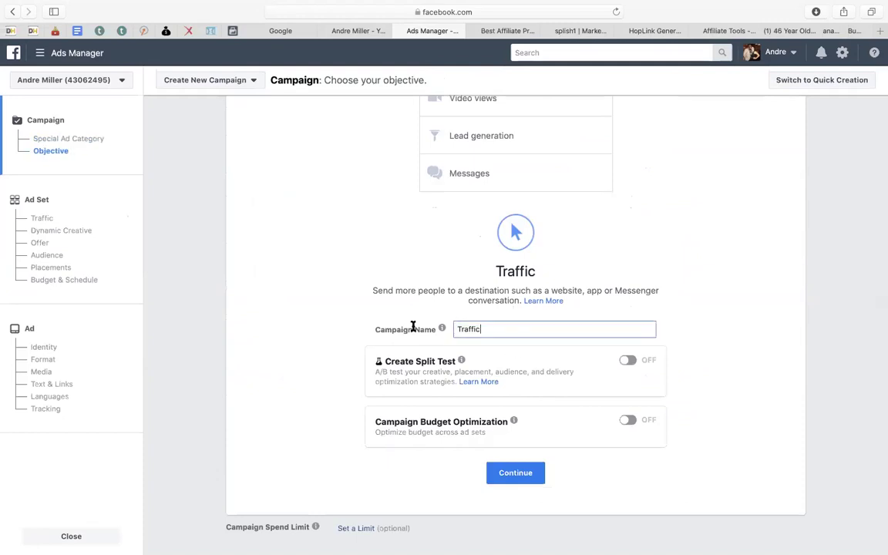
text(Traffic Leptitox)
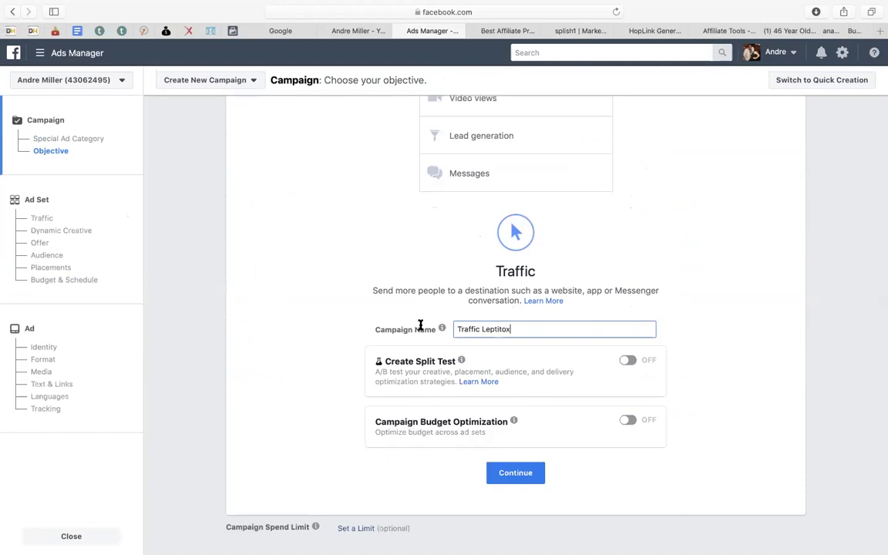
scroll(586, 408, down, 1)
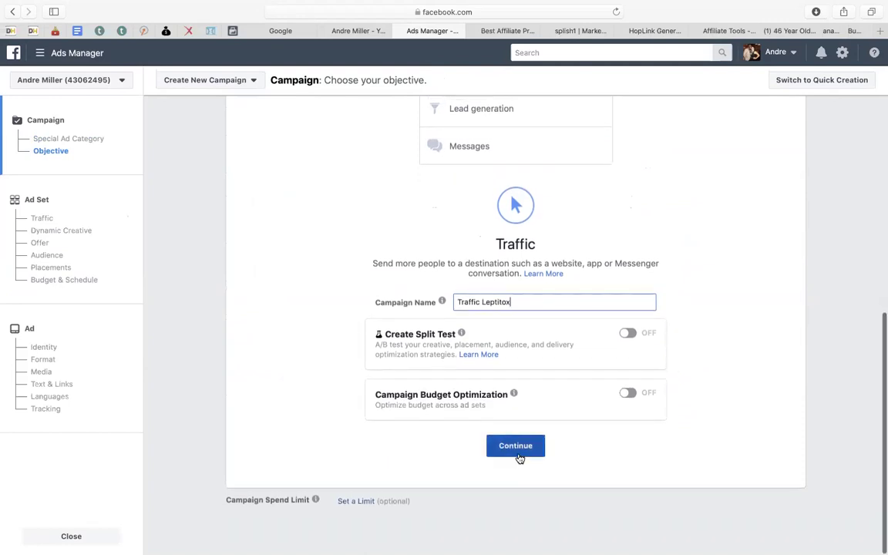
click(516, 453)
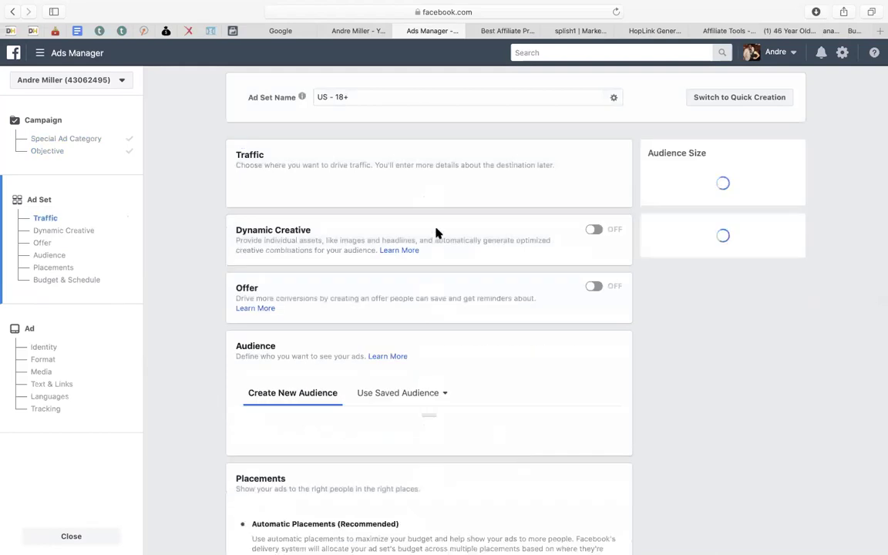
Rename the ad set as "Traffic Age"
scroll(399, 160, down, 4)
scroll(399, 159, up, 3)
scroll(400, 164, down, 2)
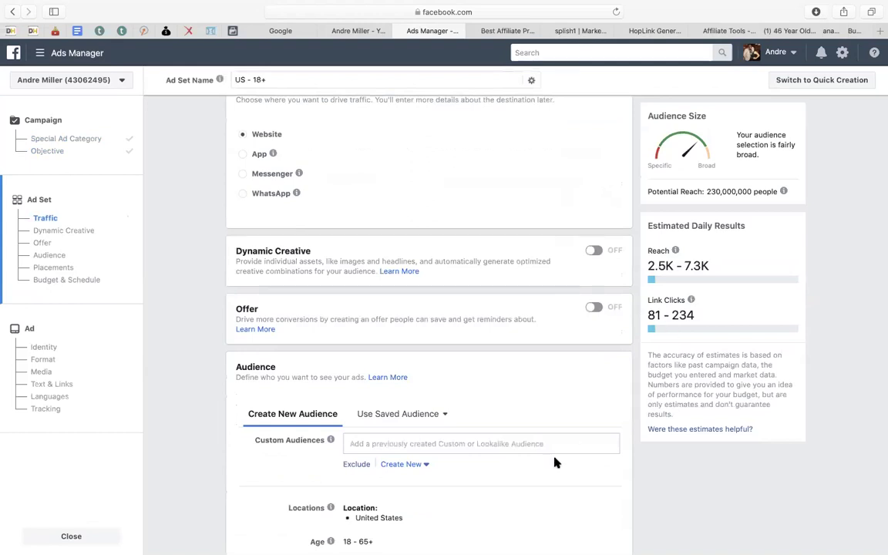
scroll(554, 462, down, 10)
scroll(553, 462, up, 10)
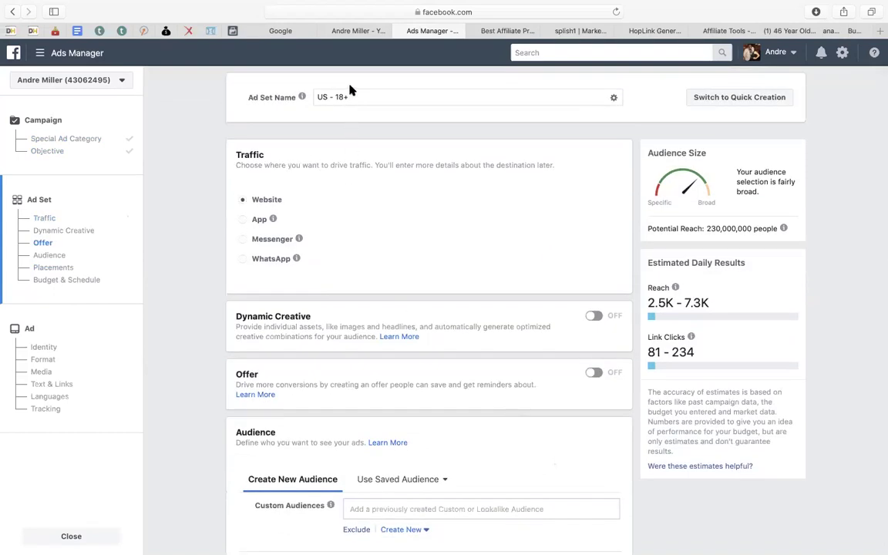
drag(352, 97, 291, 92)
text(Traffic )
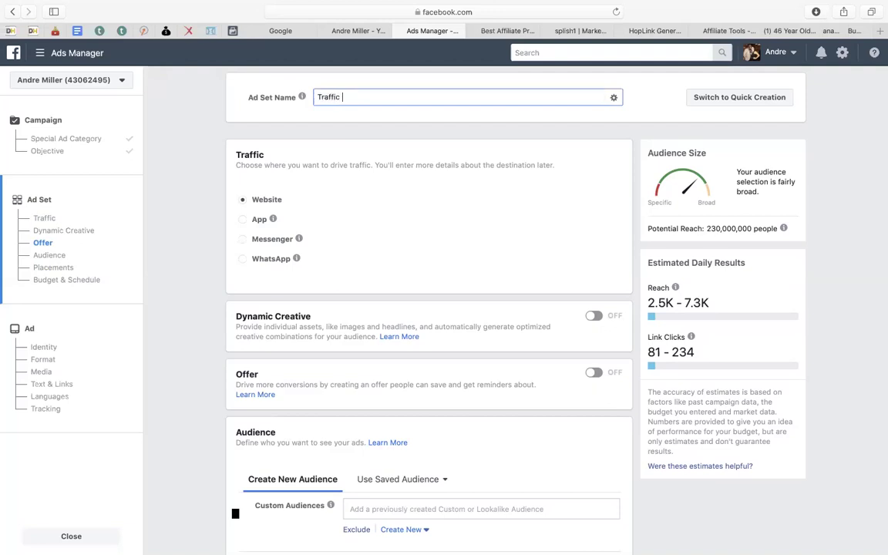
text(Age)
Review the ad set's audience settings and check the Leptitox sales page, choosing to keep watching its video
scroll(421, 188, down, 5)
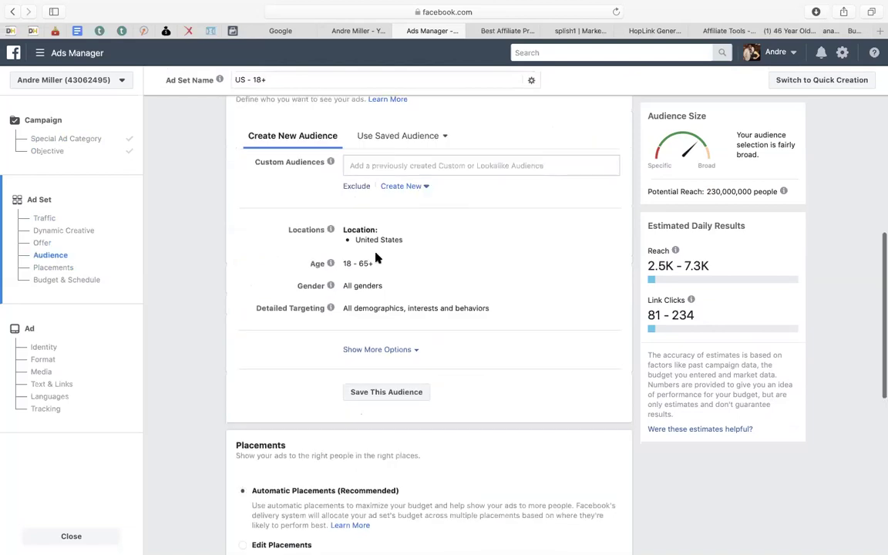
scroll(416, 230, up, 2)
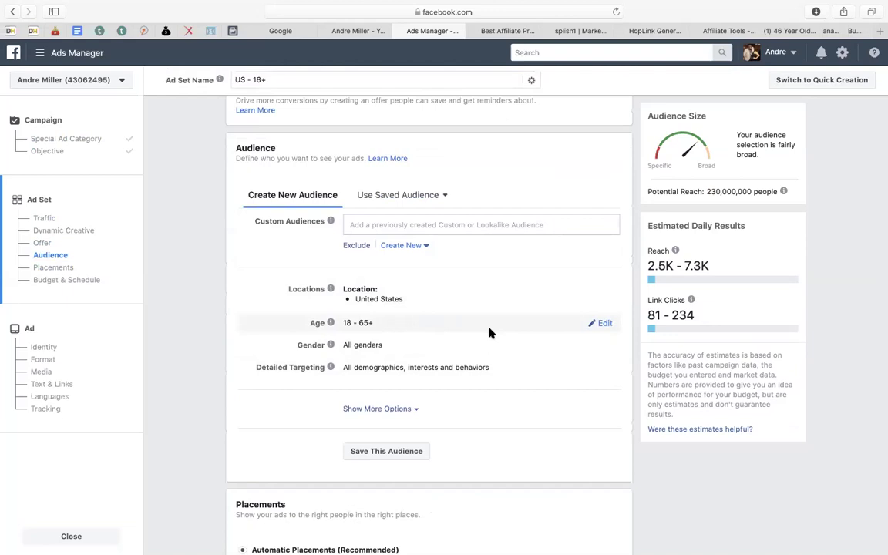
click(798, 33)
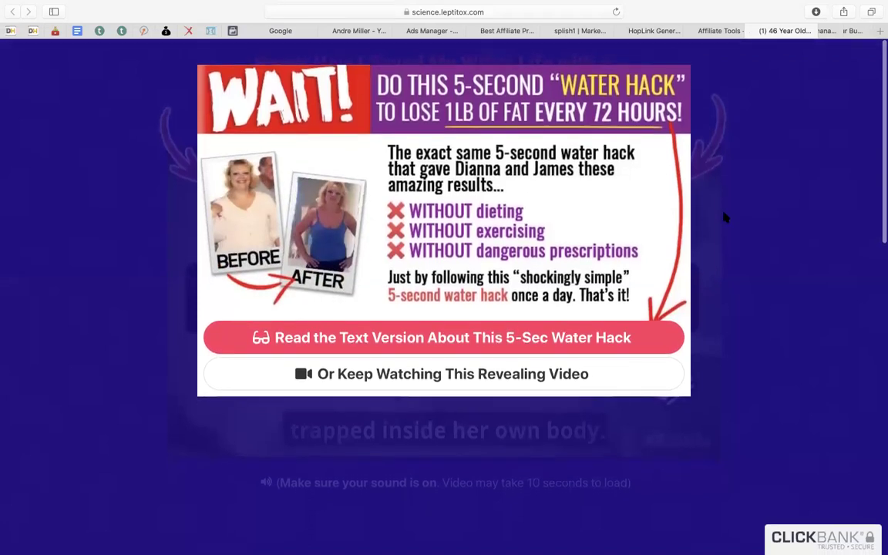
click(511, 375)
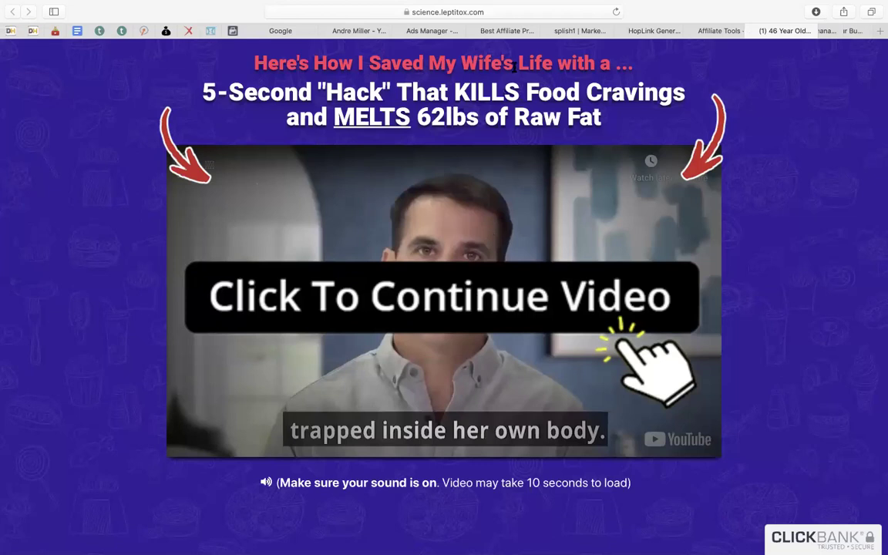
Return to Ads Manager and open the ad set's detailed targeting for editing
mouse_move(465, 33)
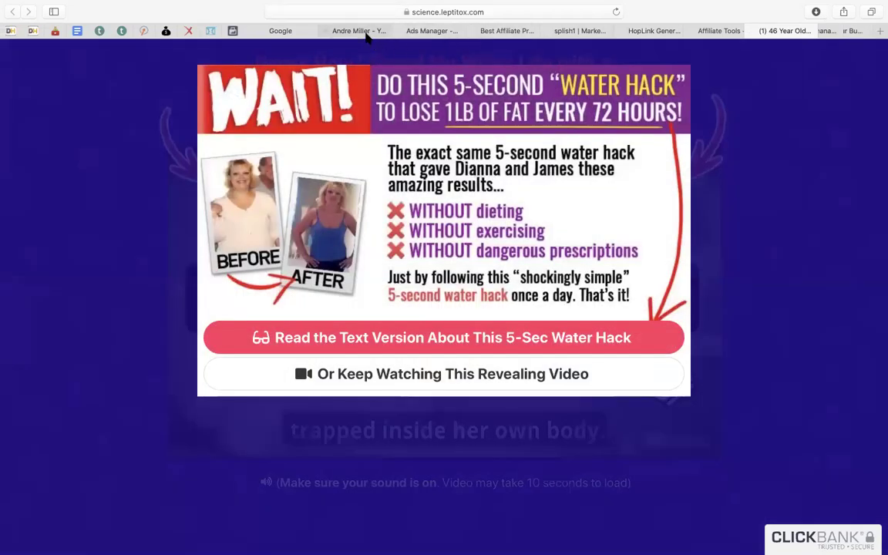
click(448, 29)
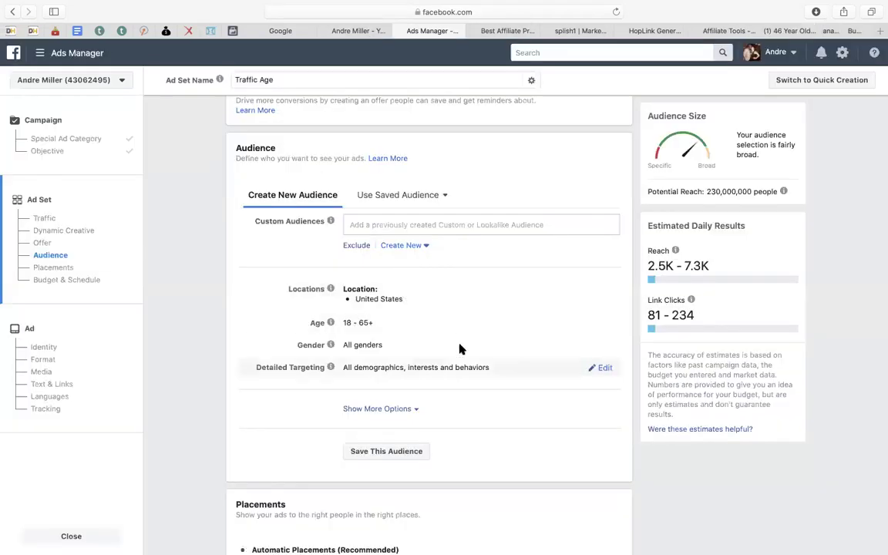
scroll(384, 257, down, 1)
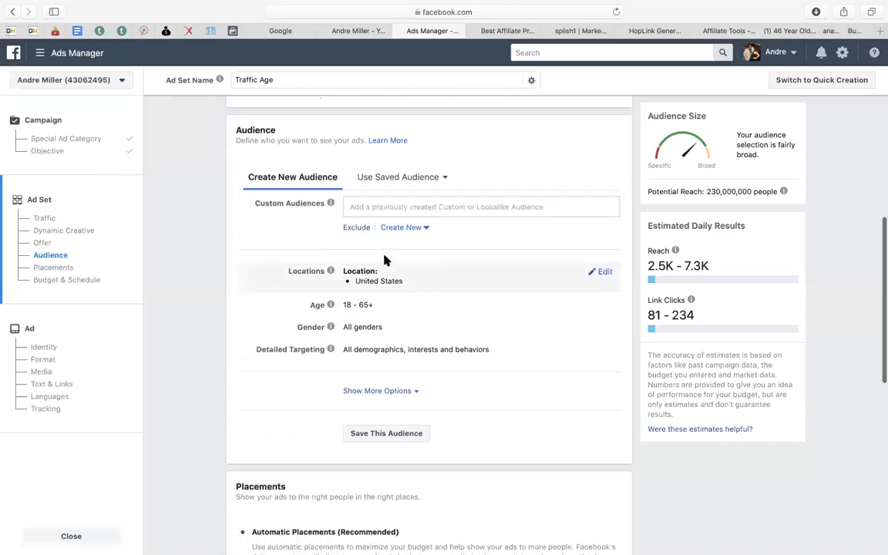
scroll(428, 285, up, 3)
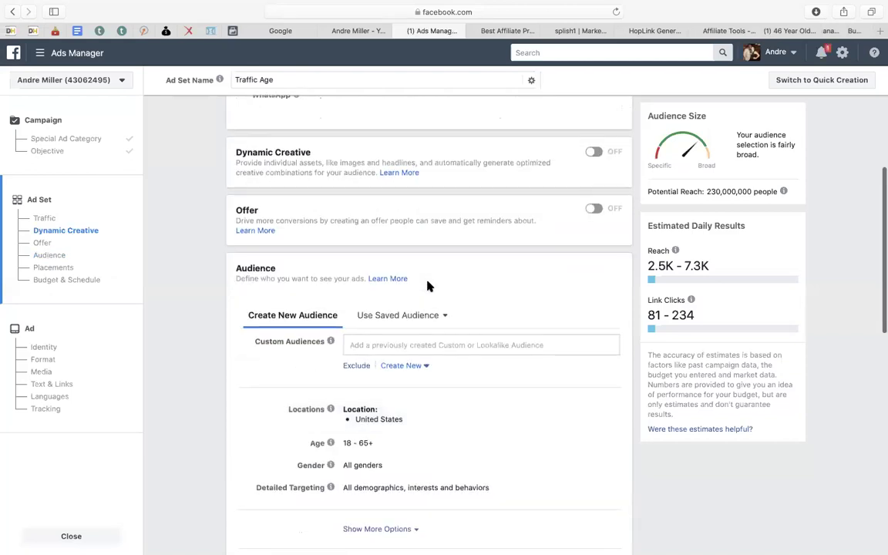
scroll(427, 285, down, 5)
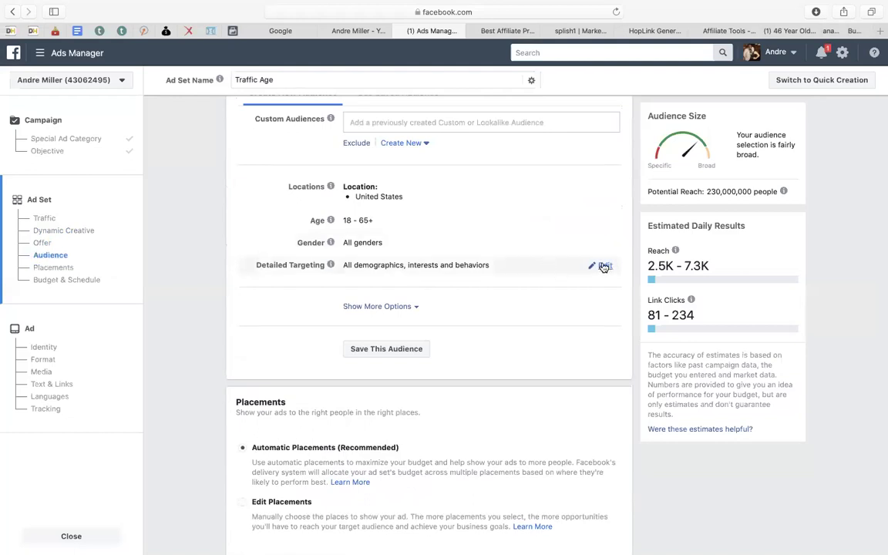
click(603, 266)
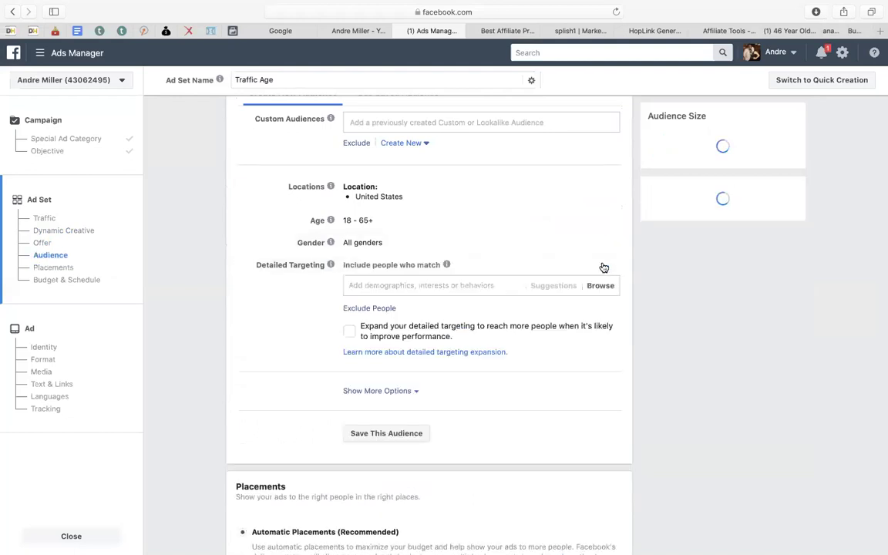
click(382, 286)
text(heatlh)
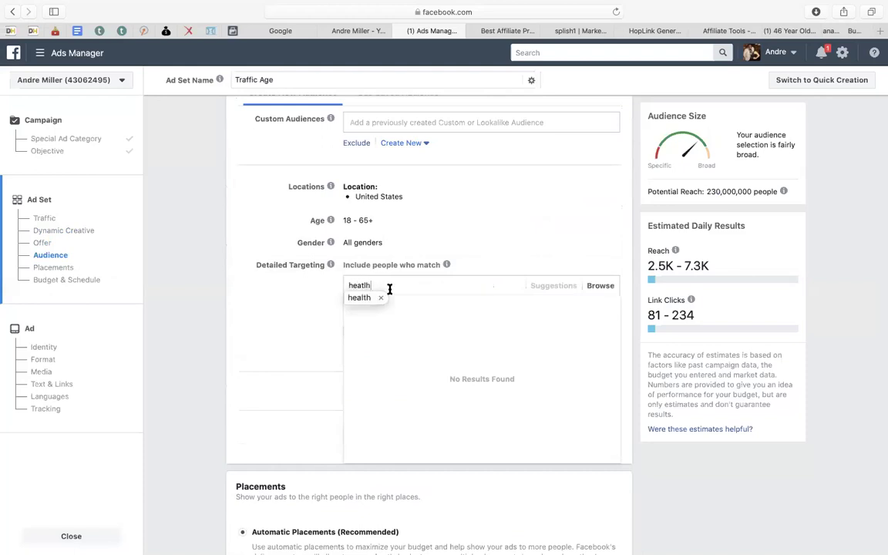
click(380, 299)
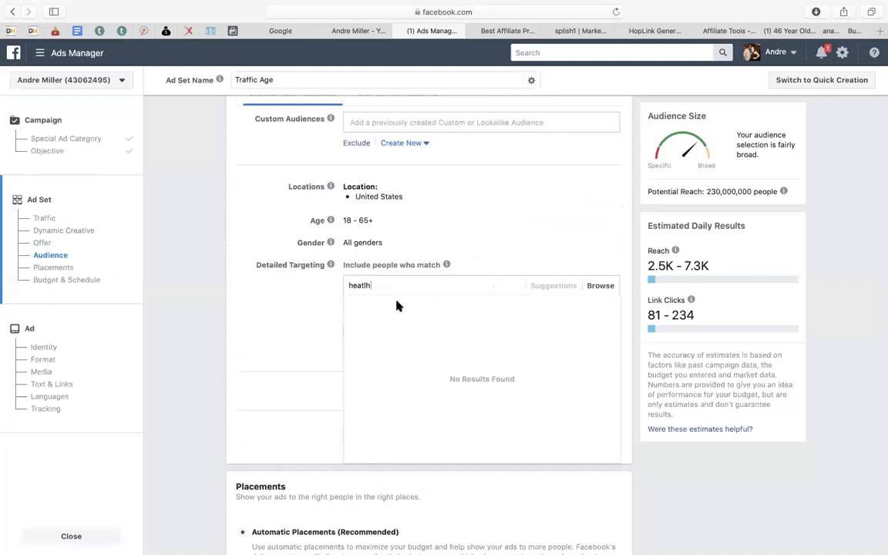
click(307, 303)
Add the interests "health" and "Healthy diet" to the audience's detailed targeting
click(394, 285)
text(health)
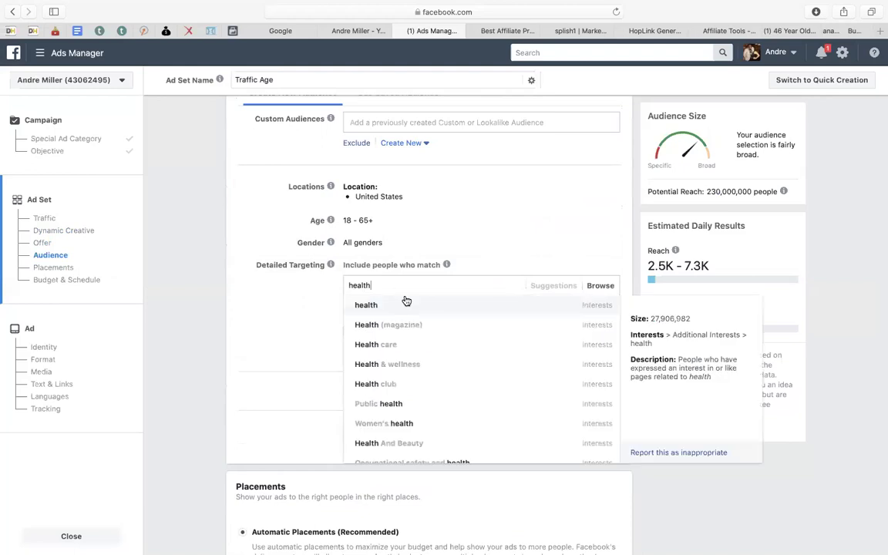
click(406, 308)
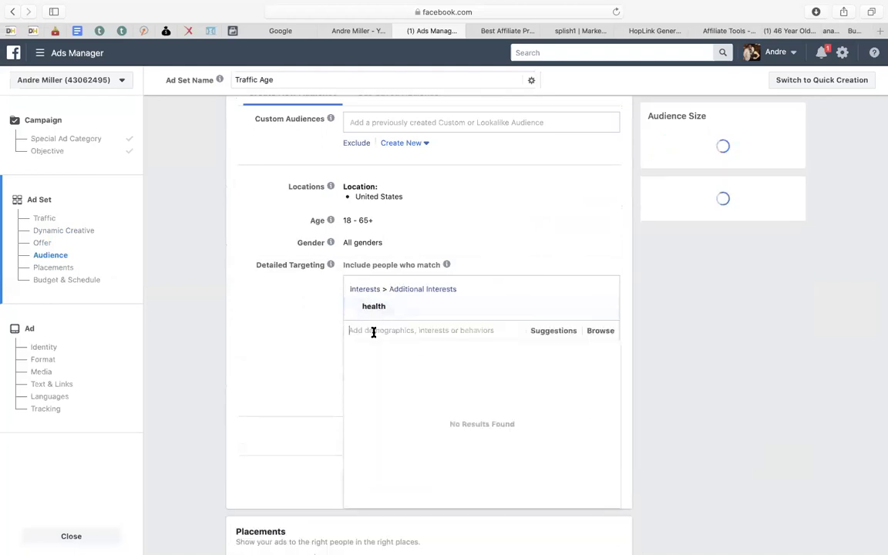
text(diet)
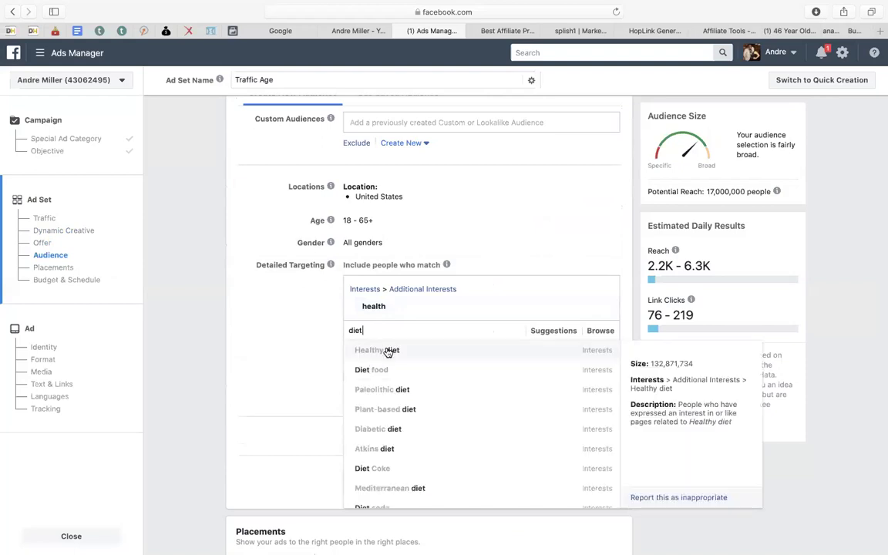
click(391, 352)
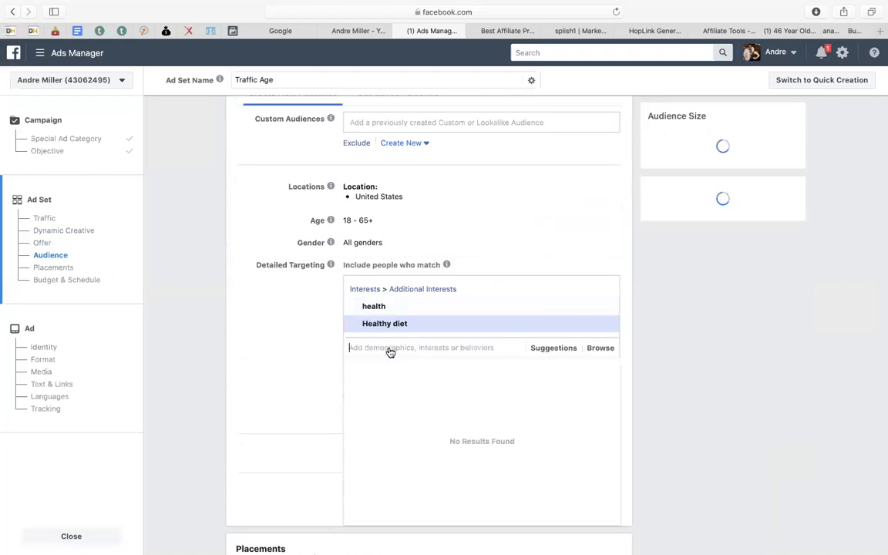
Add the suggested entries Health & wellness, Diet food, Physical fitness, Healthy eating and Weight training to the audience's detailed targeting
click(563, 351)
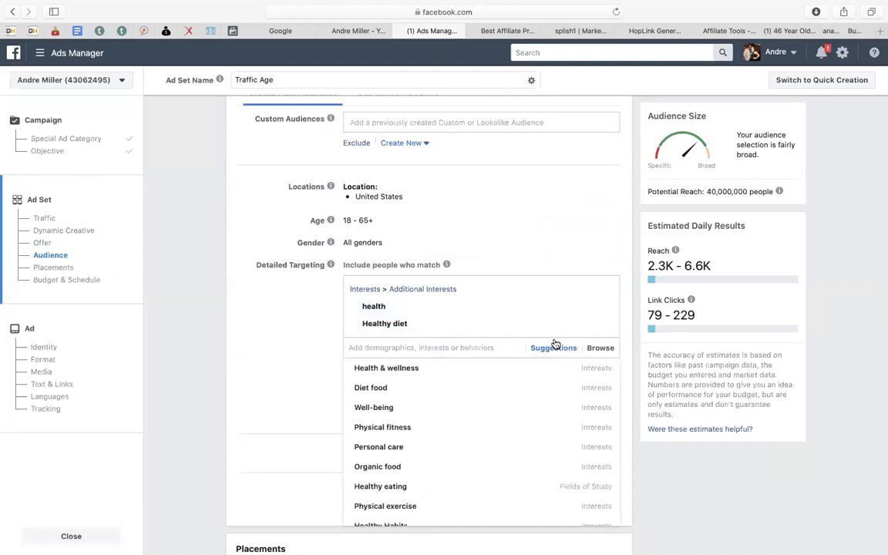
mouse_move(528, 393)
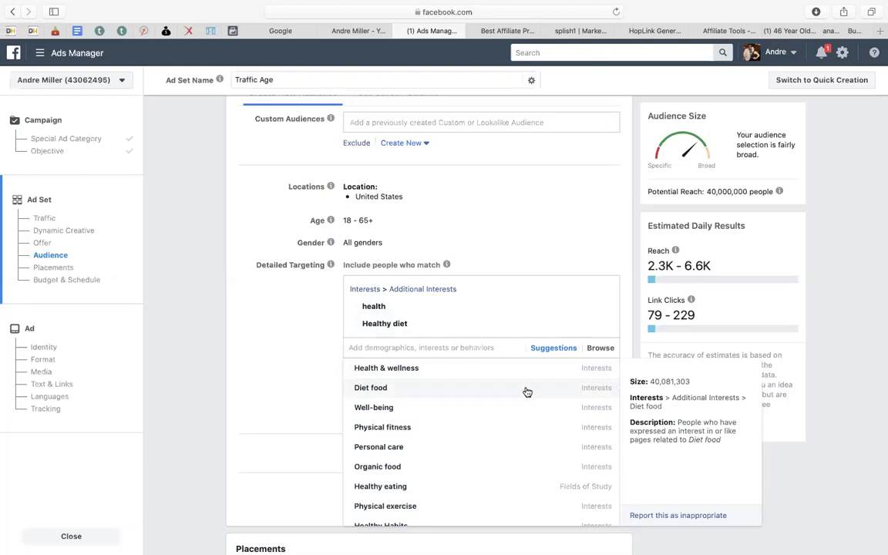
scroll(527, 392, down, 2)
scroll(527, 392, up, 2)
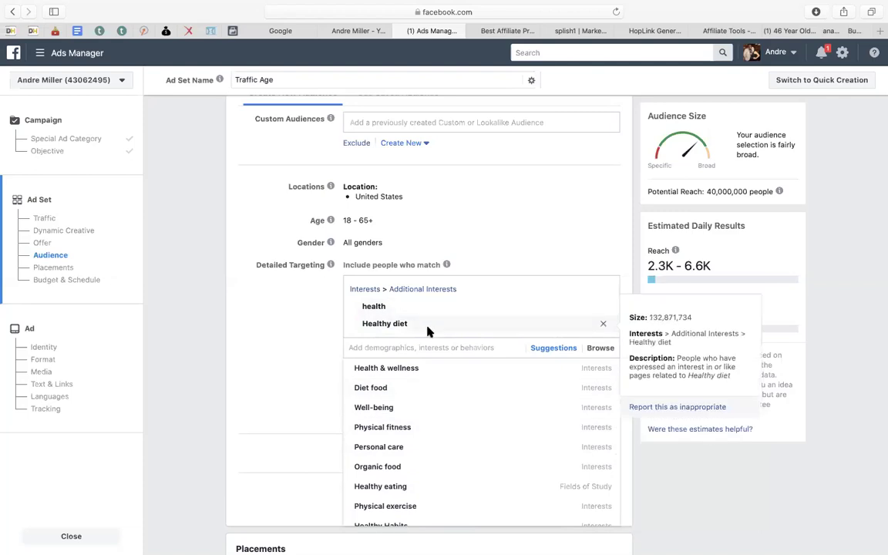
click(428, 370)
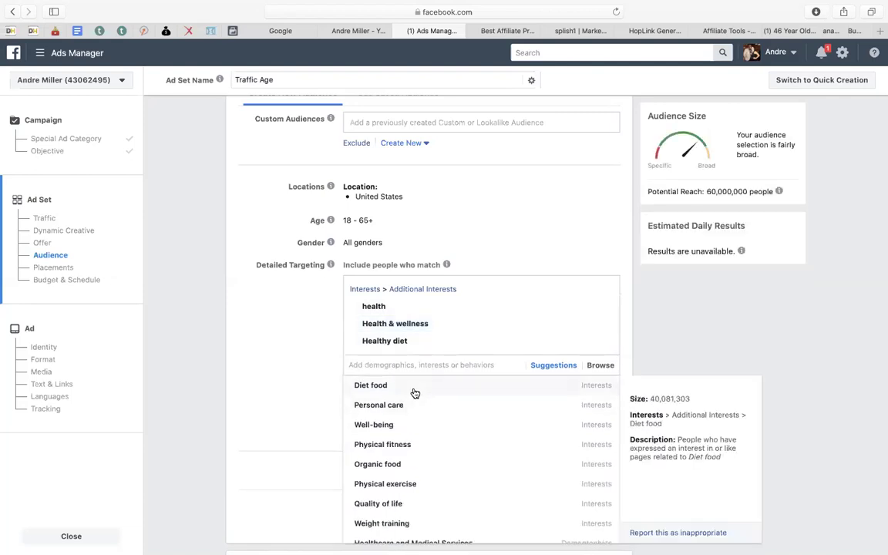
click(413, 391)
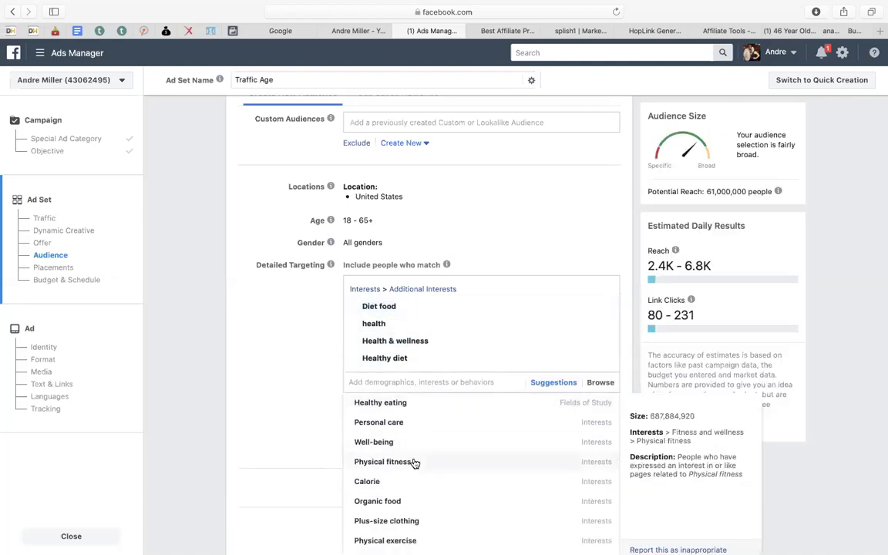
click(414, 462)
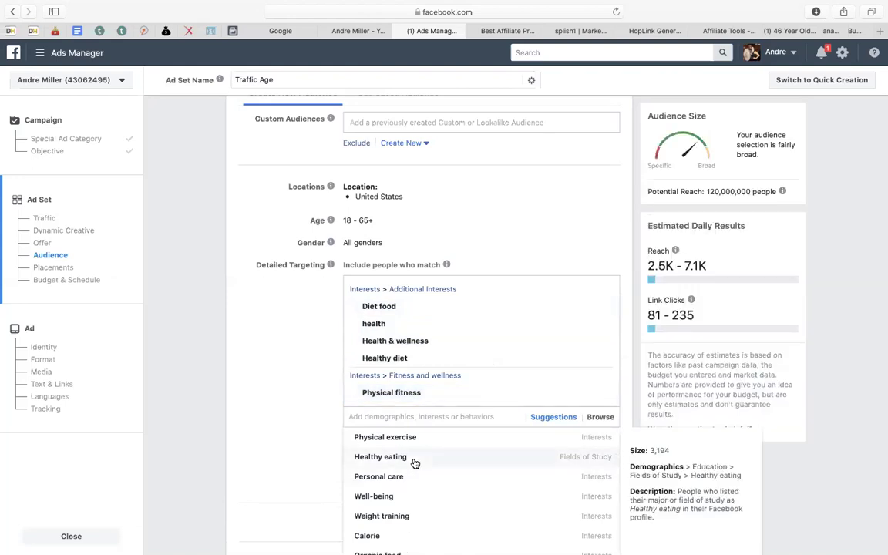
click(414, 462)
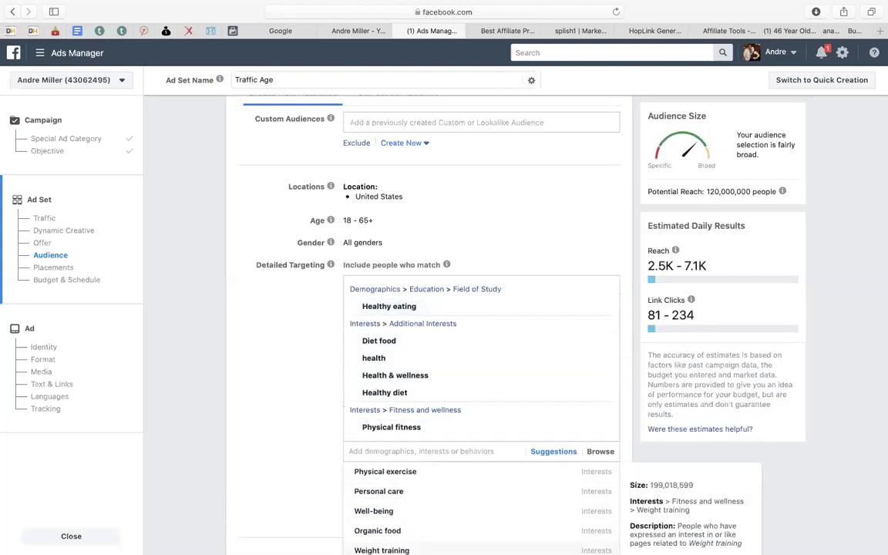
click(385, 549)
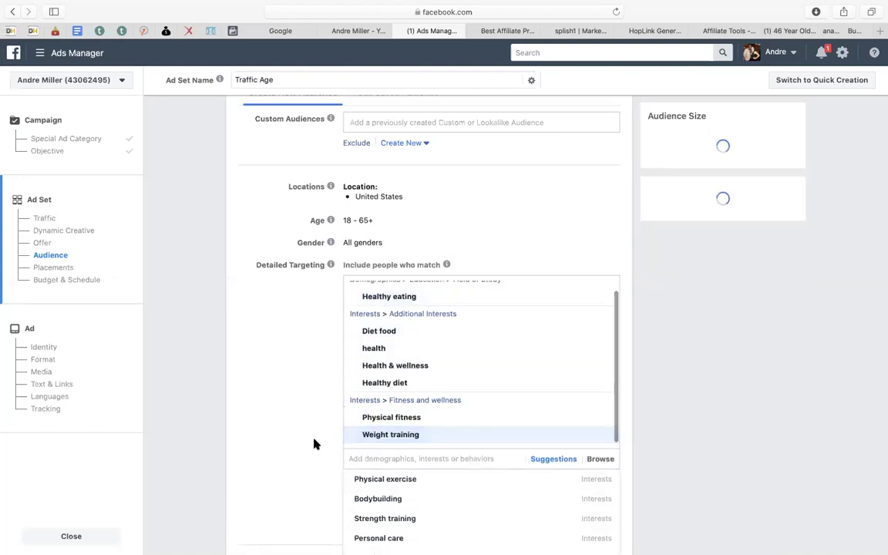
click(270, 387)
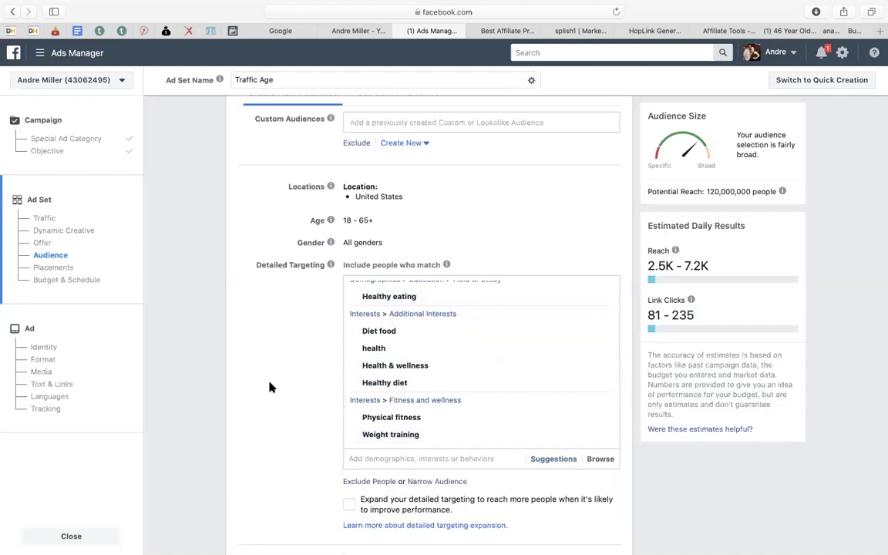
Review the selected targeting entries together with the audience's potential reach and estimated daily results
scroll(460, 349, up, 2)
scroll(523, 372, up, 1)
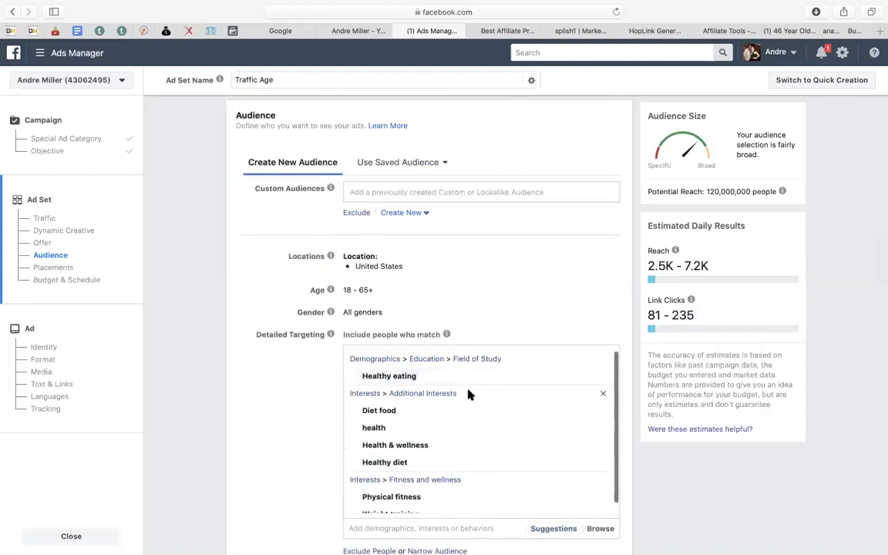
scroll(532, 396, down, 1)
scroll(496, 420, up, 1)
scroll(517, 397, up, 1)
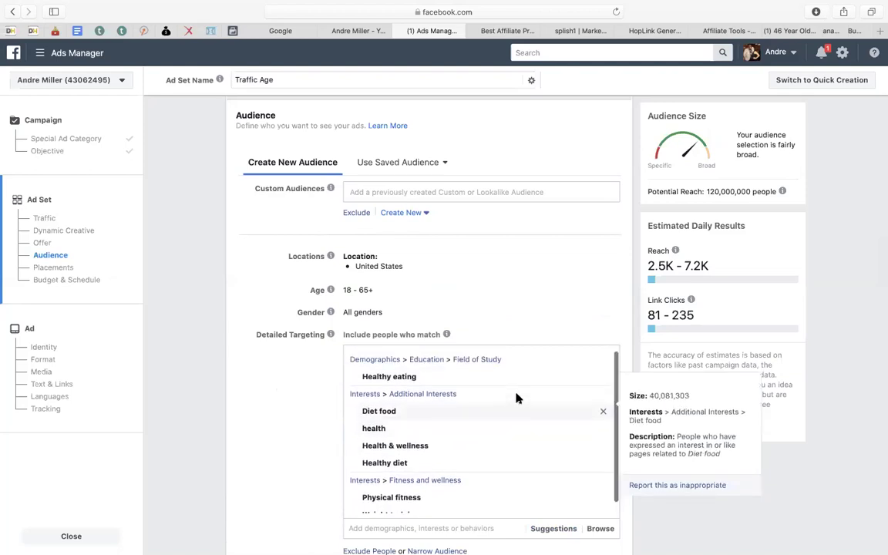
scroll(287, 396, down, 3)
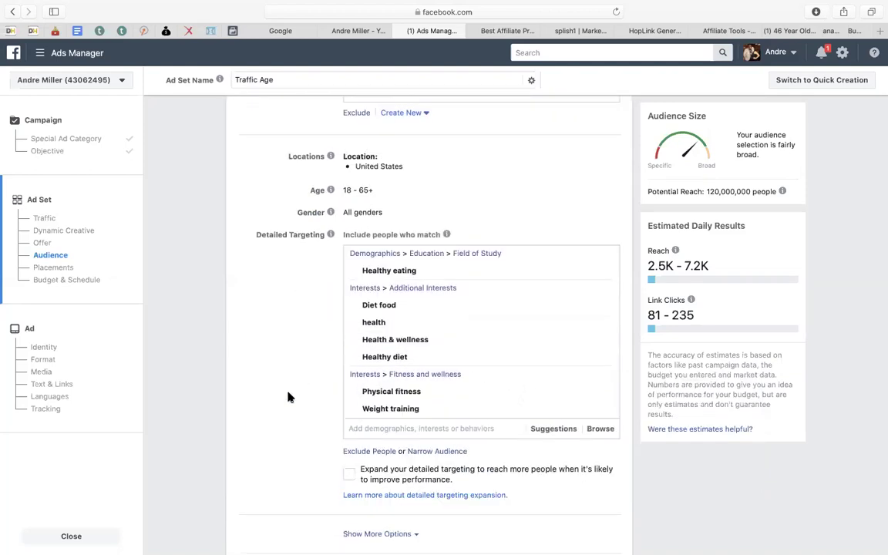
scroll(287, 396, up, 1)
scroll(437, 340, up, 1)
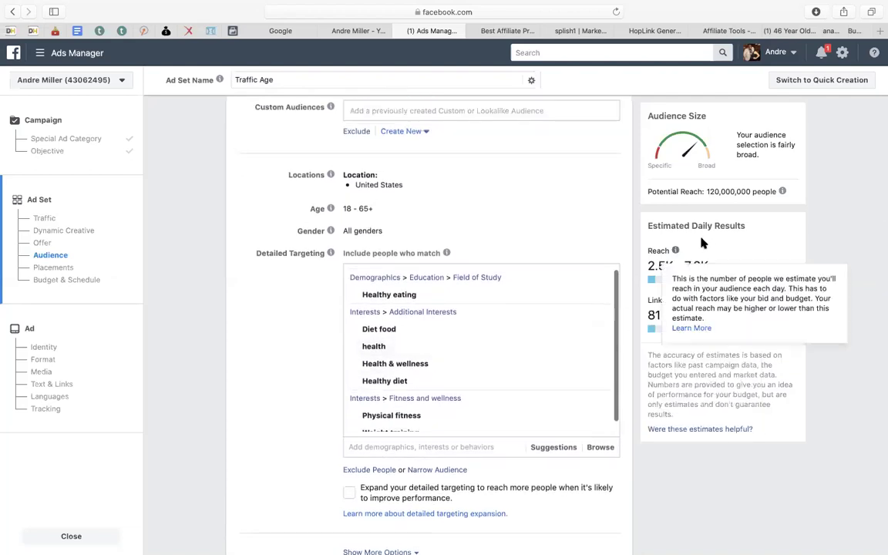
drag(709, 191, 773, 194)
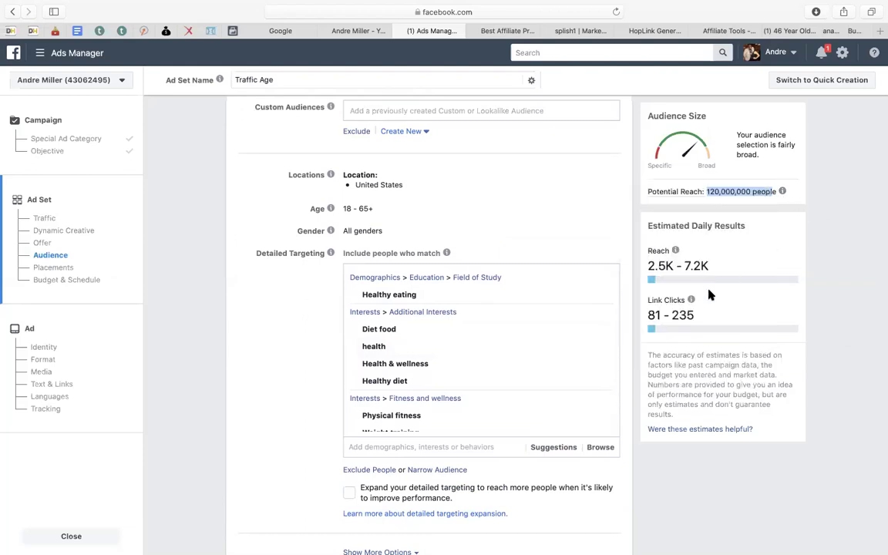
scroll(569, 354, down, 1)
scroll(571, 354, up, 1)
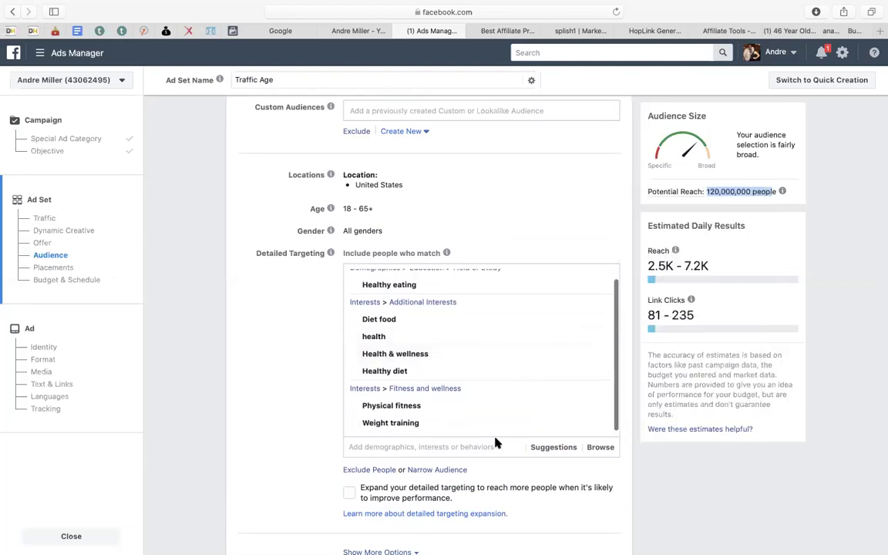
Narrow the audience so that people must also match the interest "health"
click(428, 470)
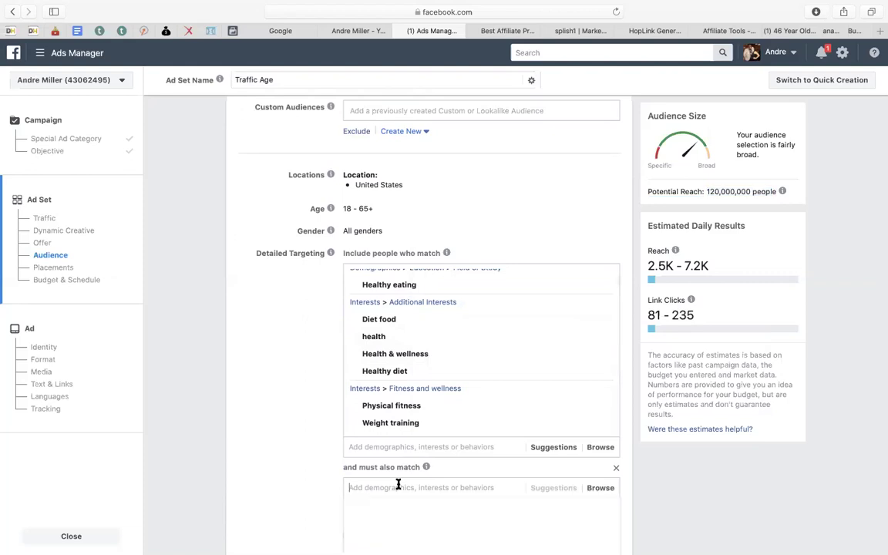
text(health)
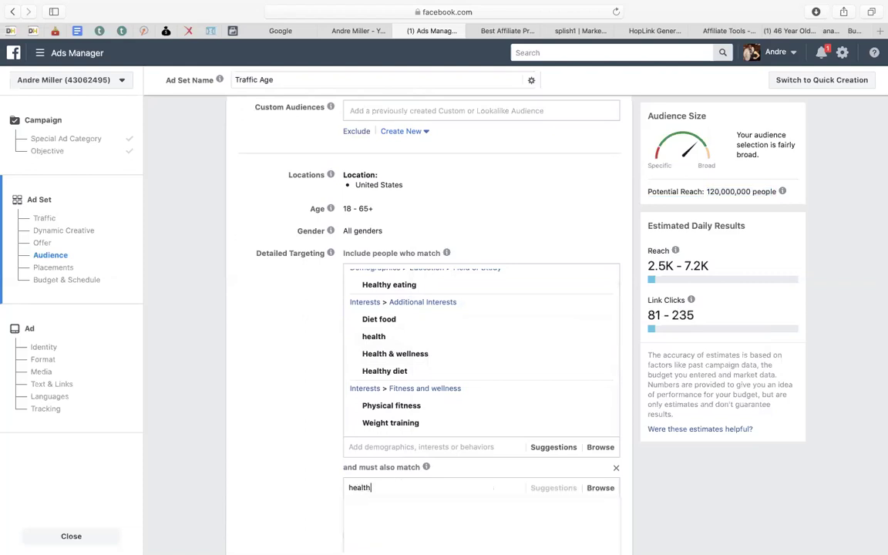
click(390, 506)
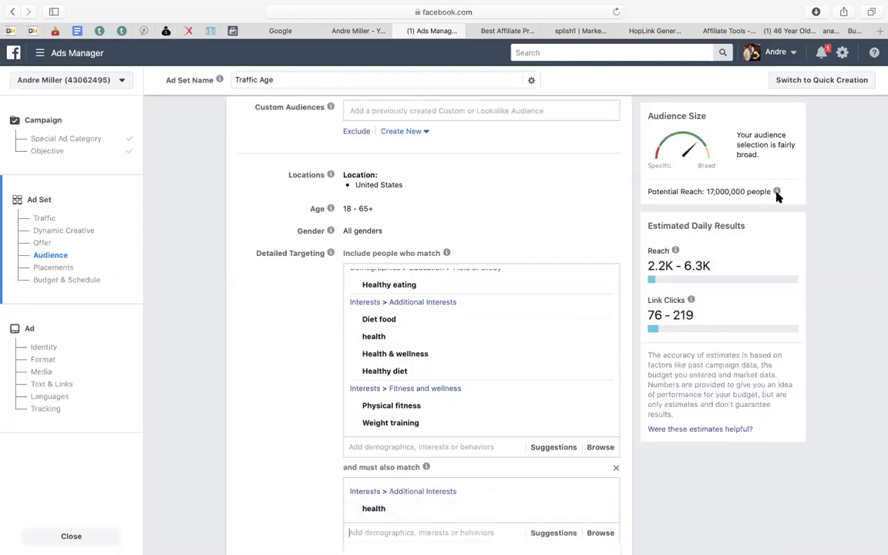
scroll(267, 382, down, 3)
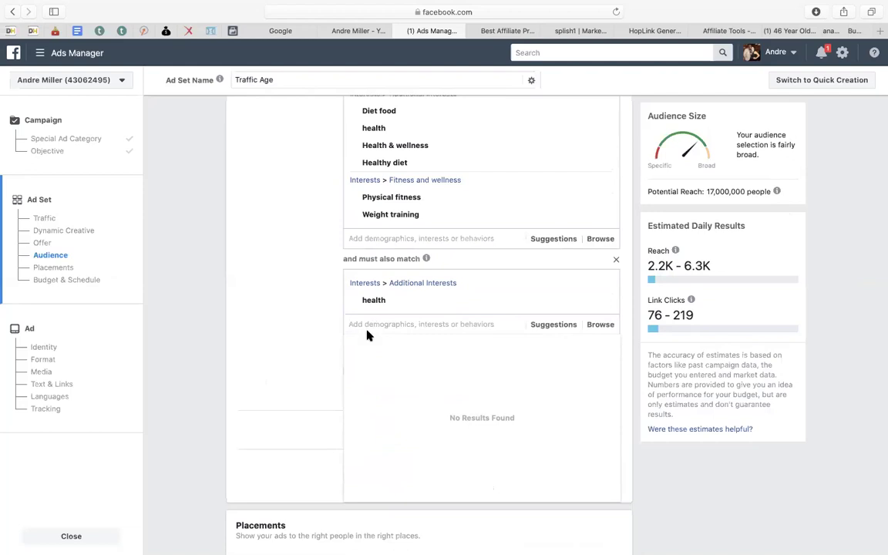
click(302, 352)
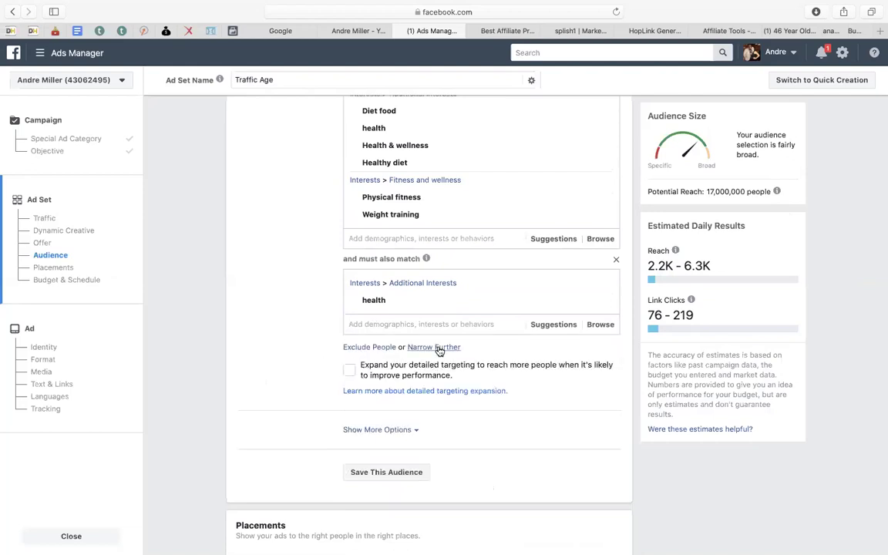
Narrow the audience further with a second must-also-match condition for the interest "Healthy diet"
click(436, 348)
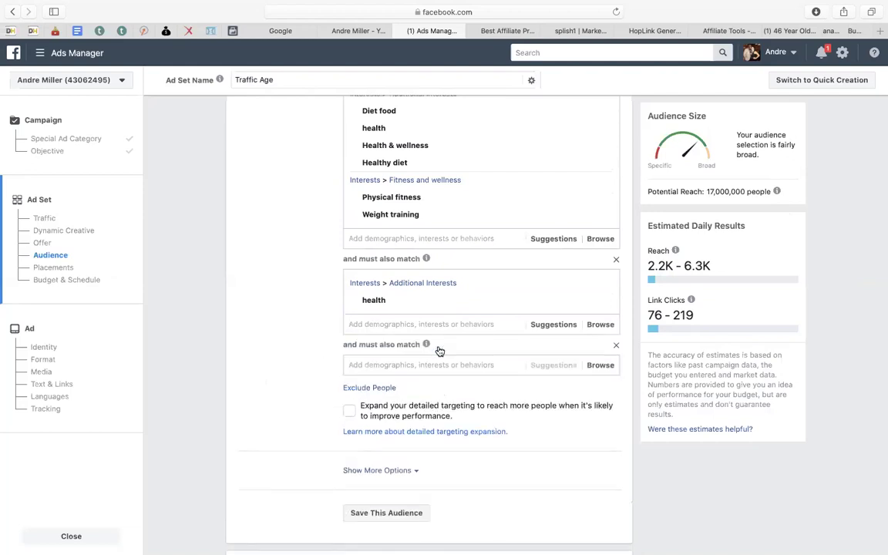
click(397, 325)
click(378, 363)
text(diet)
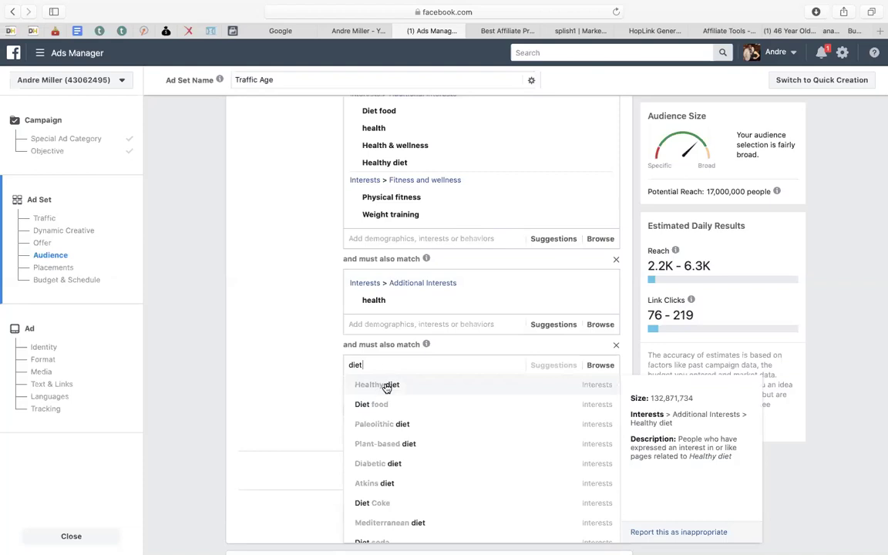
click(387, 388)
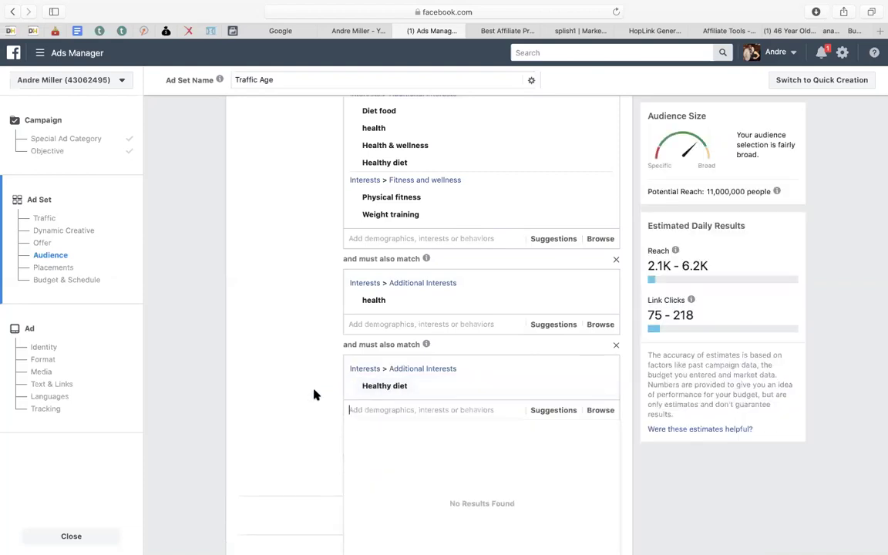
click(268, 434)
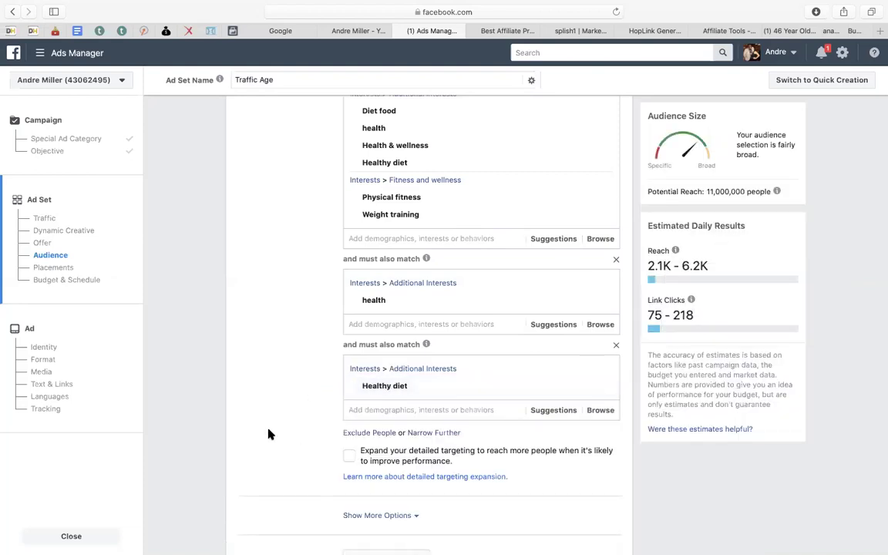
Add a third must-also-match condition requiring the interest "Weight training"
scroll(268, 434, down, 2)
click(447, 374)
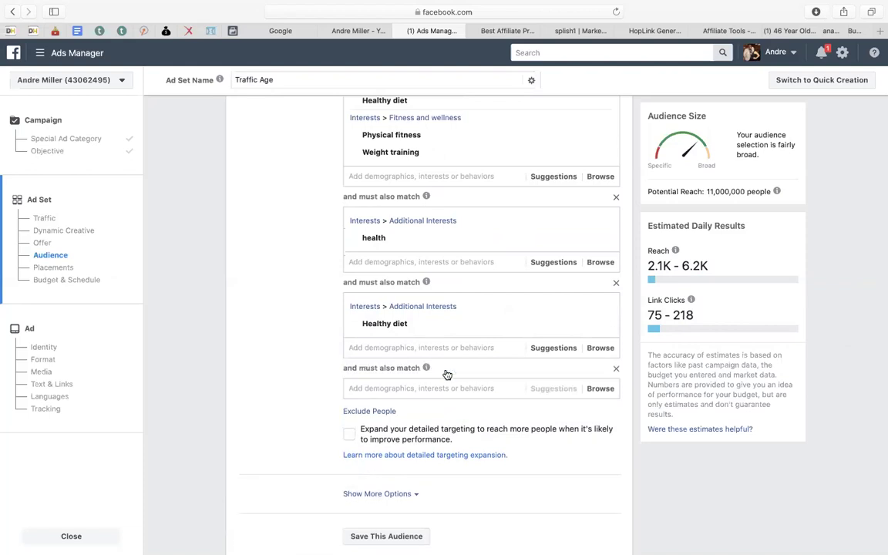
click(408, 387)
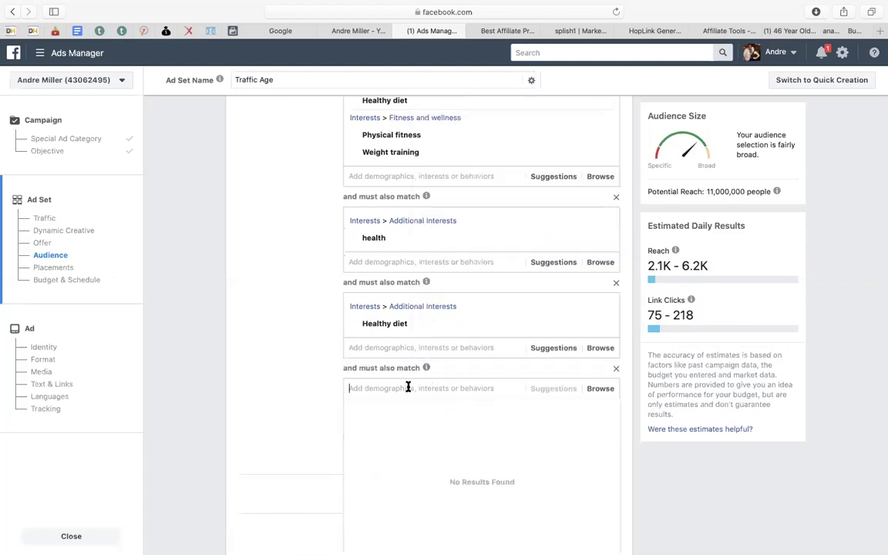
text(weight tr)
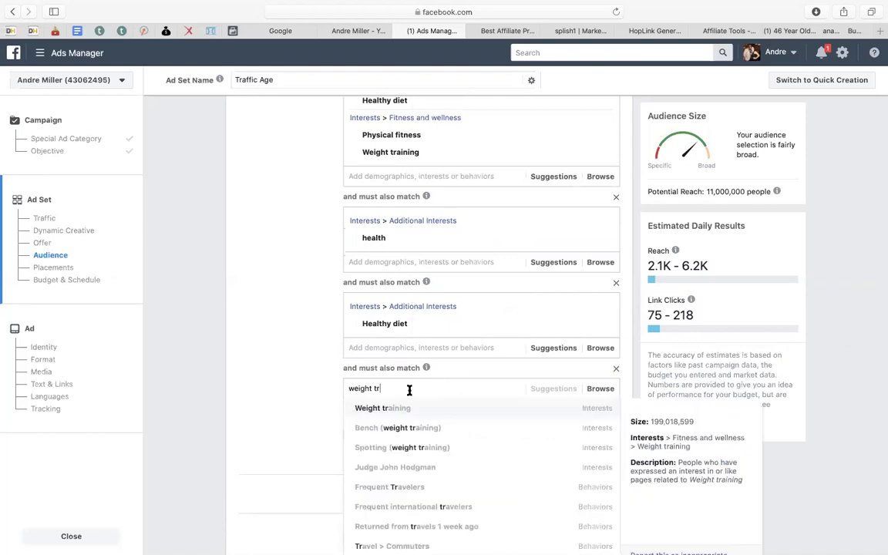
click(410, 407)
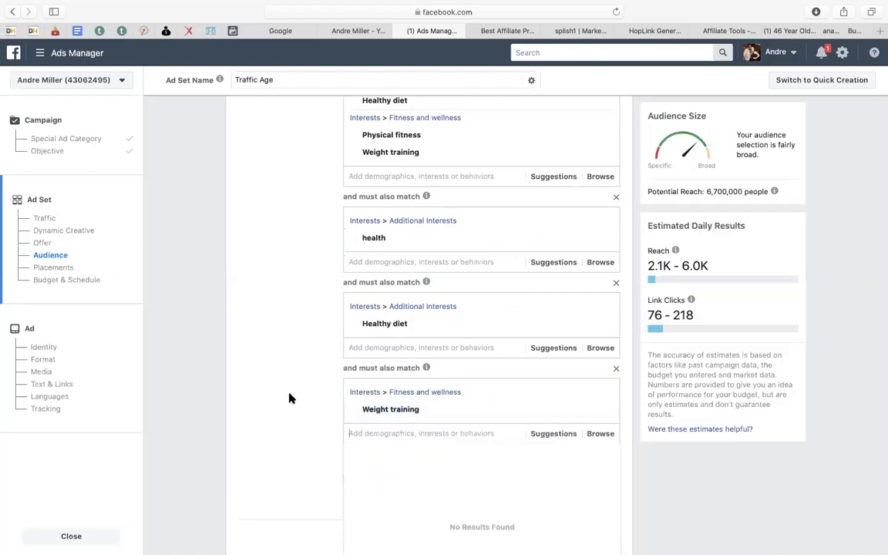
mouse_move(774, 190)
Open one more narrowing condition and examine the entries in the main targeting list against the must-also-match groups
scroll(306, 335, down, 3)
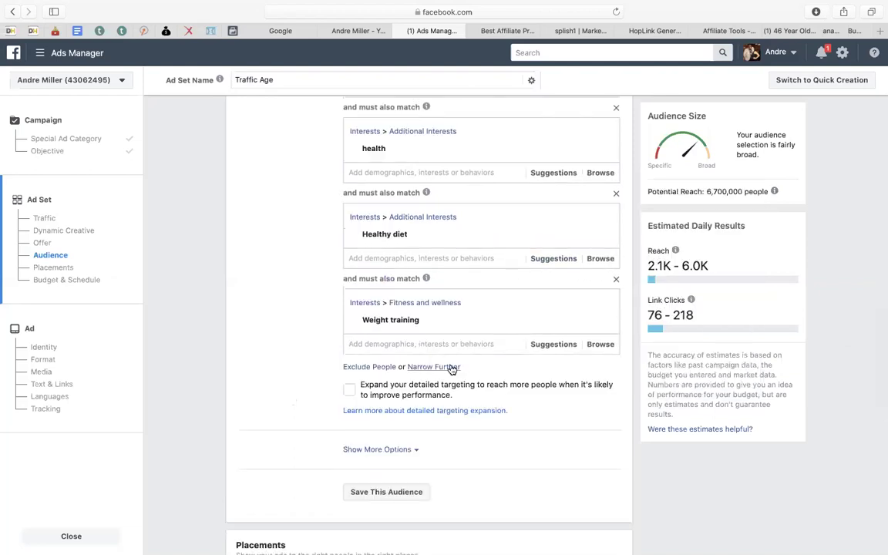
click(453, 368)
scroll(273, 303, up, 5)
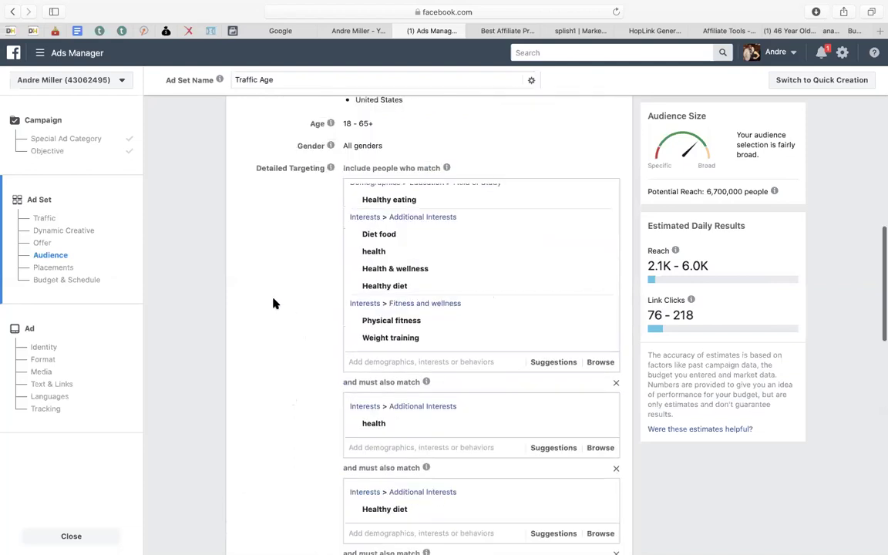
mouse_move(374, 309)
scroll(375, 308, up, 1)
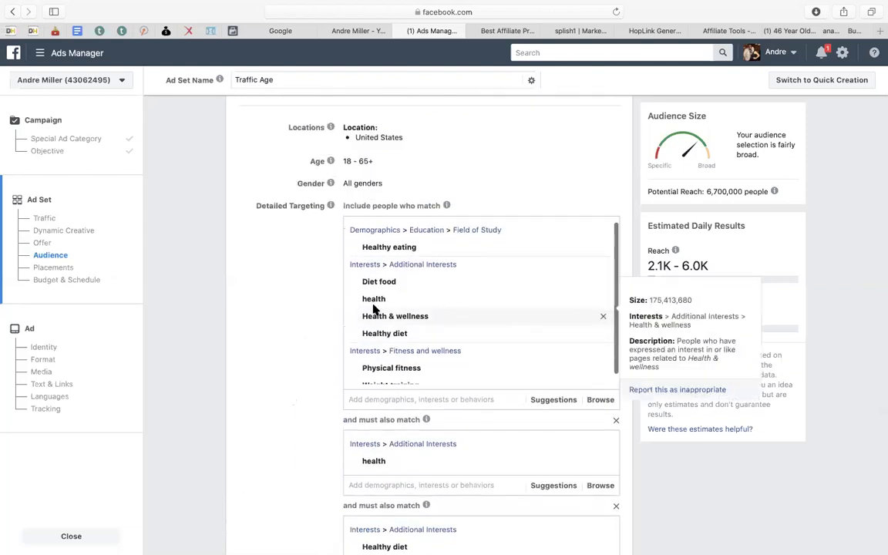
mouse_move(431, 247)
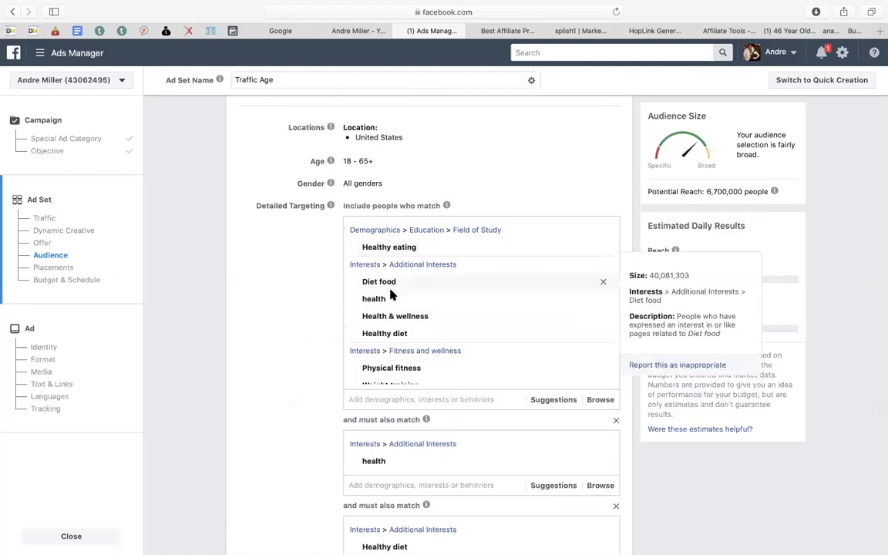
mouse_move(394, 332)
scroll(395, 331, down, 1)
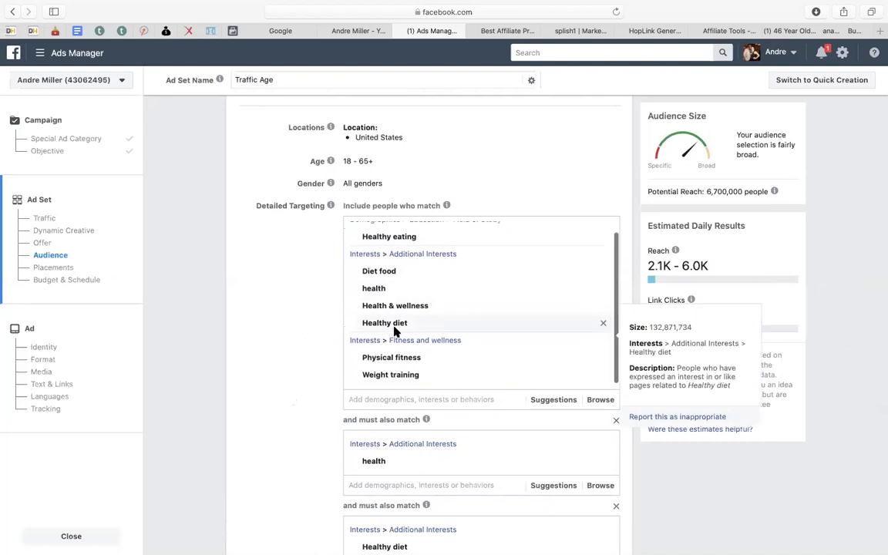
mouse_move(379, 381)
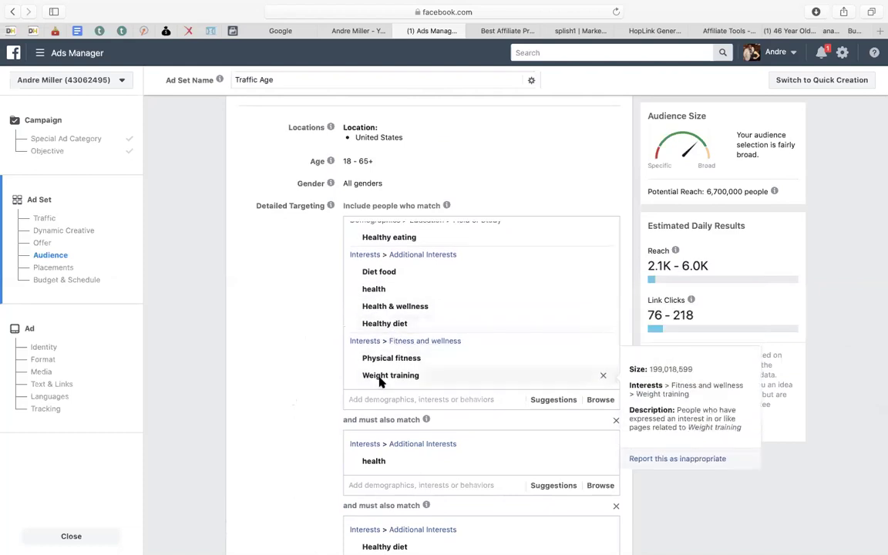
mouse_move(383, 353)
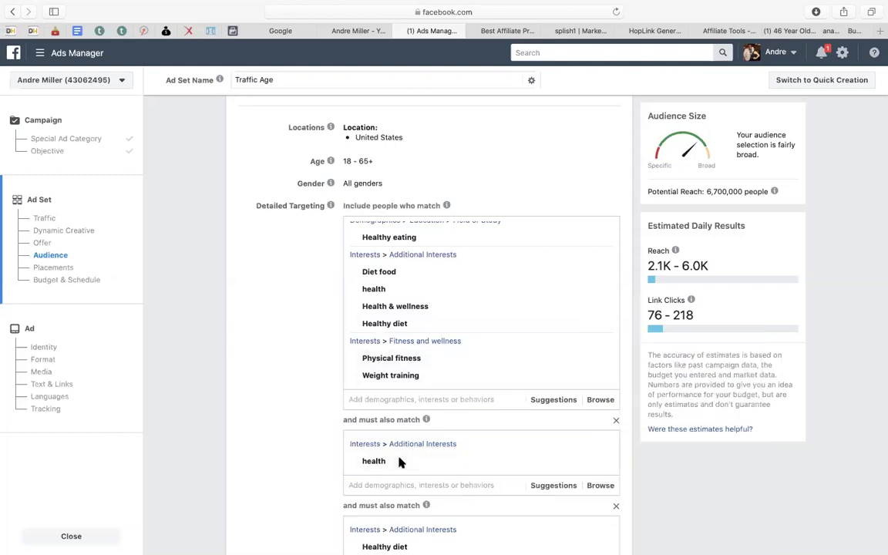
Fill the empty fourth must-also-match condition with the interest "Weight Watchers"
mouse_move(393, 457)
scroll(393, 457, down, 2)
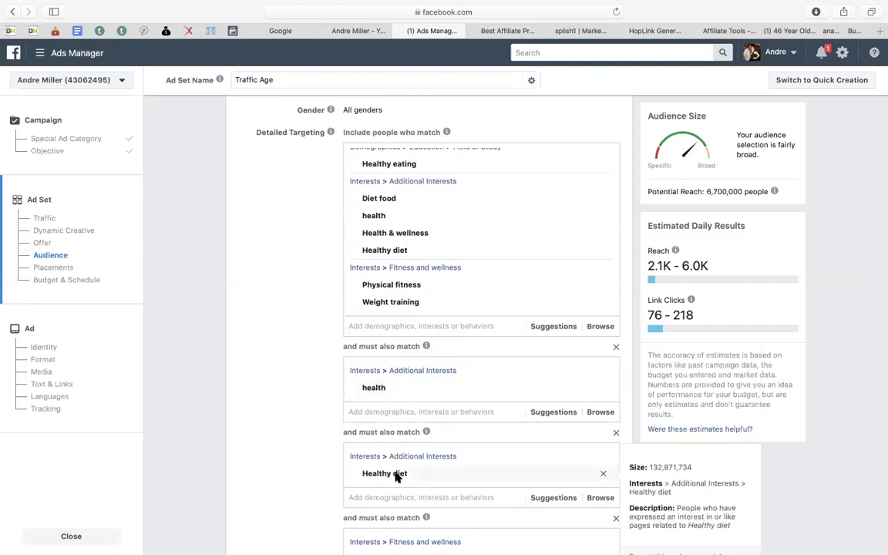
scroll(396, 476, down, 3)
mouse_move(416, 368)
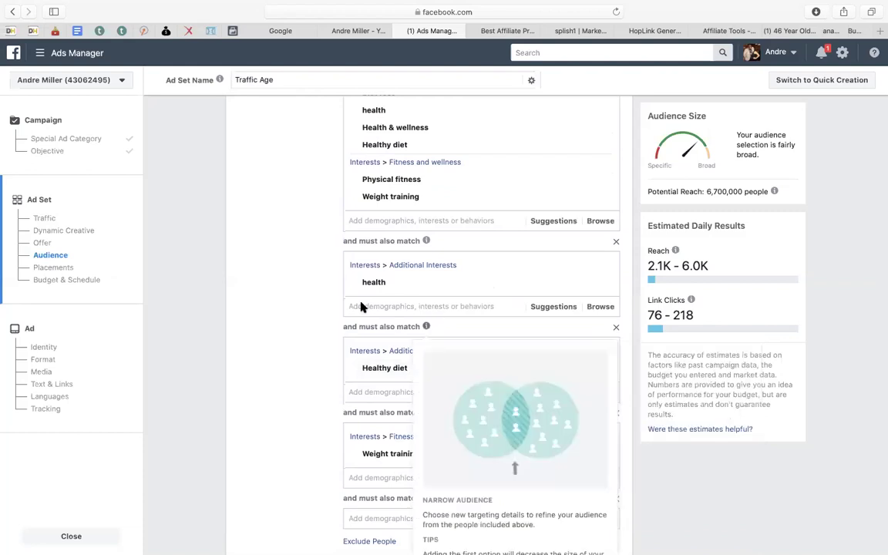
mouse_move(432, 279)
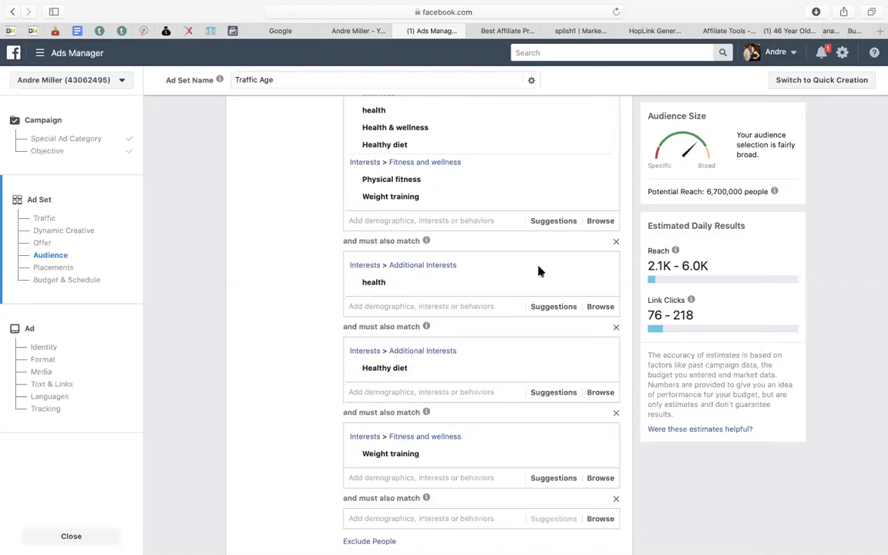
scroll(417, 477, down, 2)
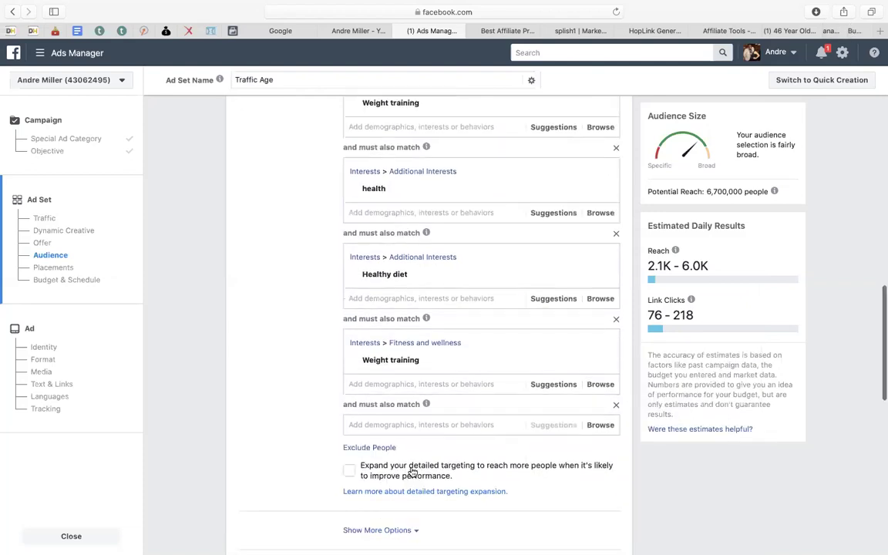
click(389, 424)
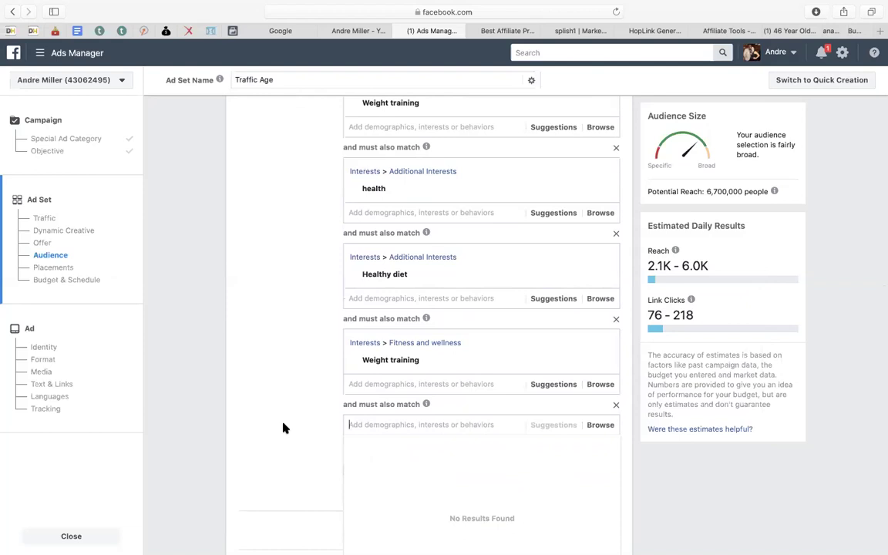
text(weight)
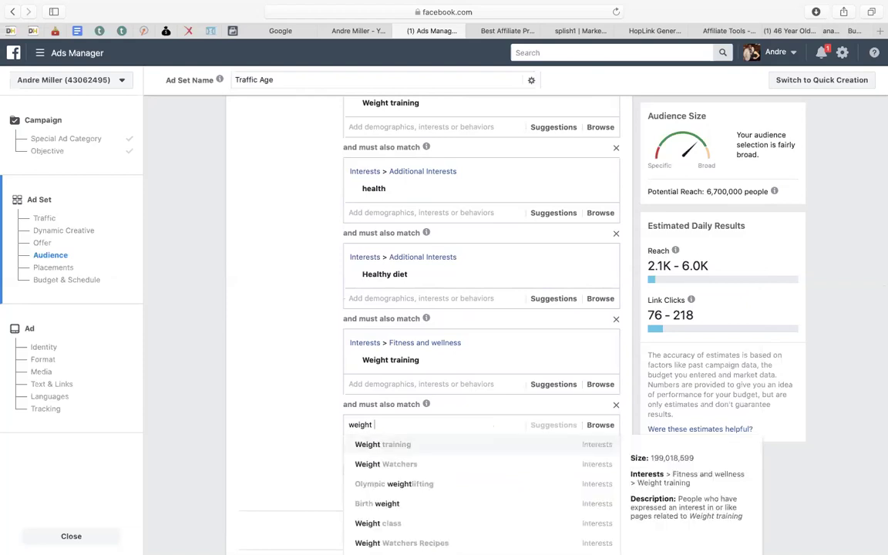
click(369, 466)
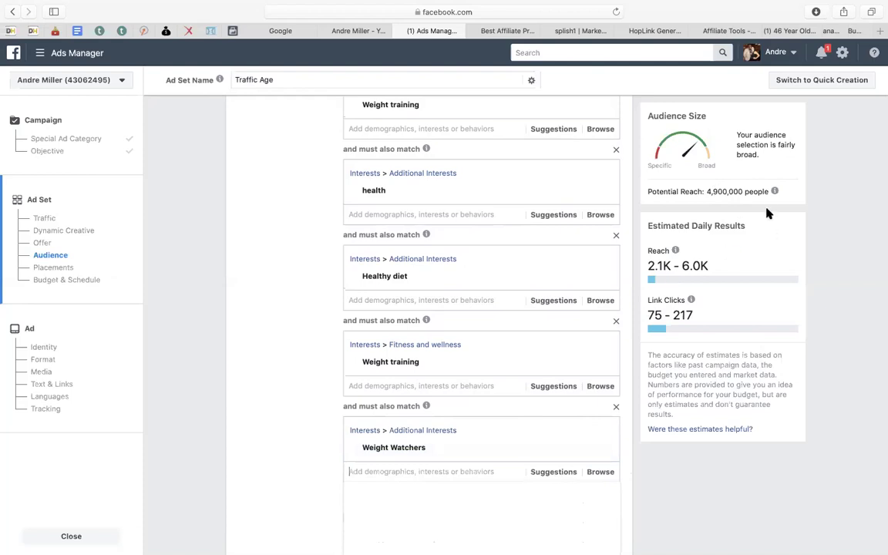
Examine the ad set's detailed targeting, placement and daily budget settings, and continue to the ad setup
mouse_move(572, 351)
scroll(572, 351, up, 5)
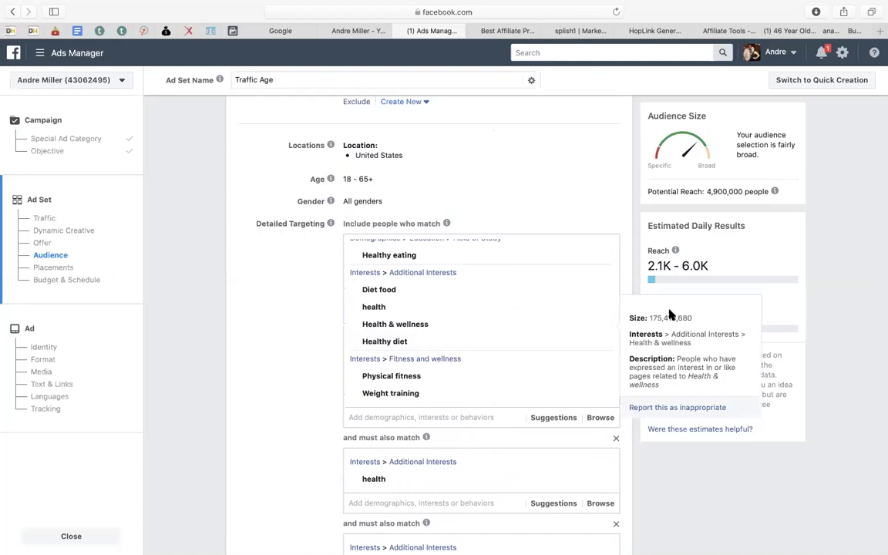
mouse_move(565, 396)
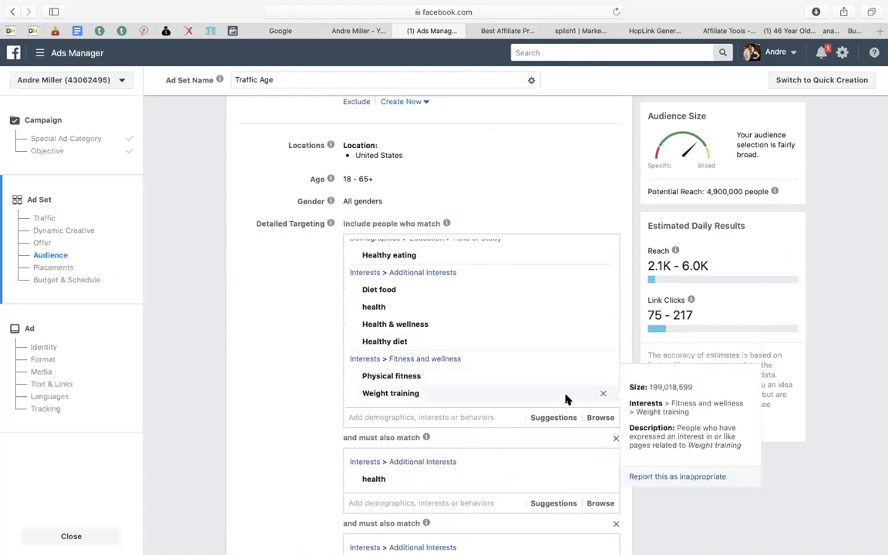
scroll(565, 396, down, 2)
scroll(565, 398, down, 15)
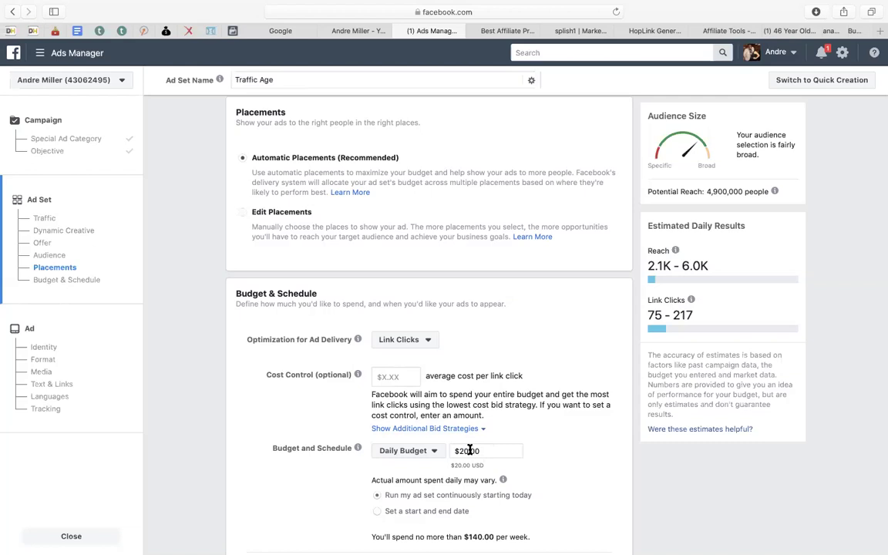
mouse_move(501, 485)
scroll(547, 430, down, 2)
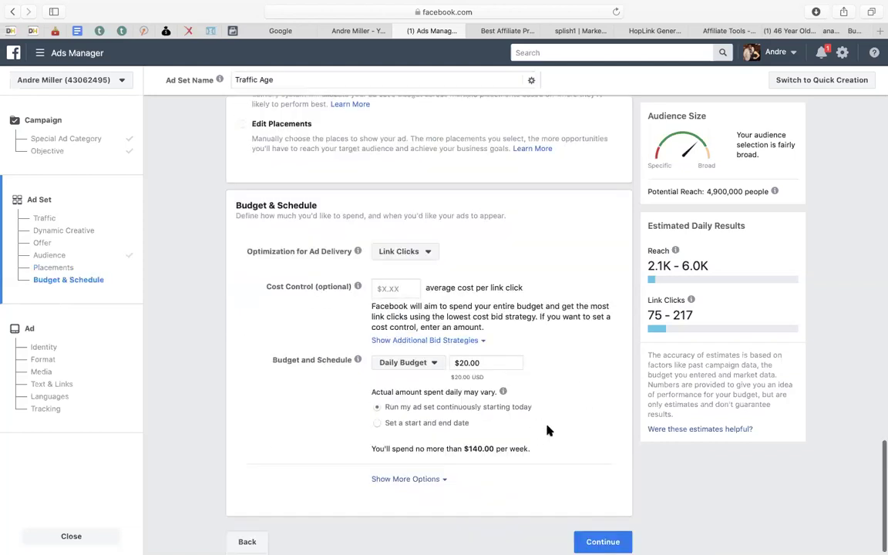
scroll(547, 430, up, 1)
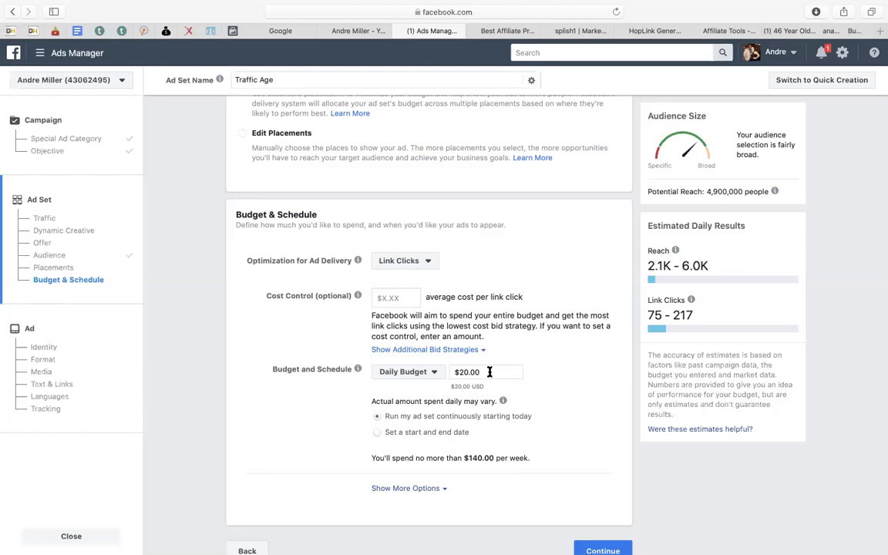
scroll(489, 373, down, 1)
scroll(489, 373, up, 15)
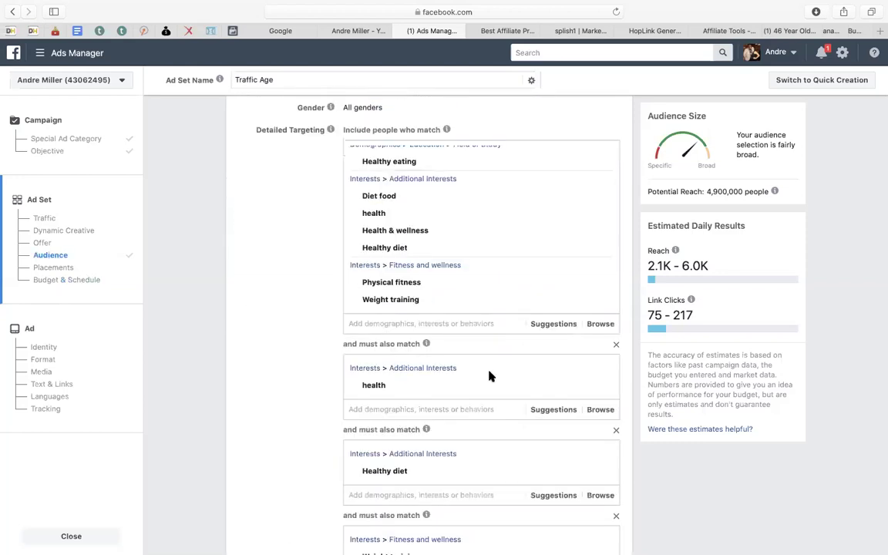
scroll(332, 364, down, 15)
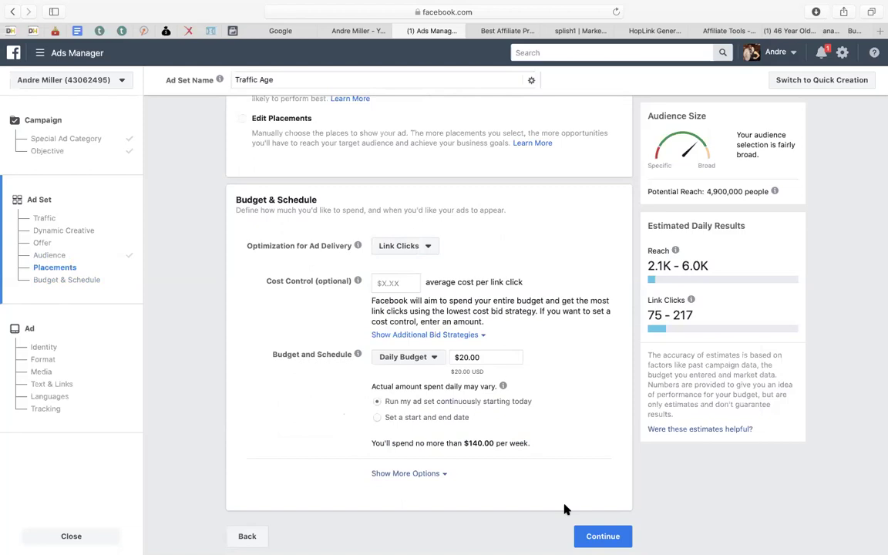
click(585, 537)
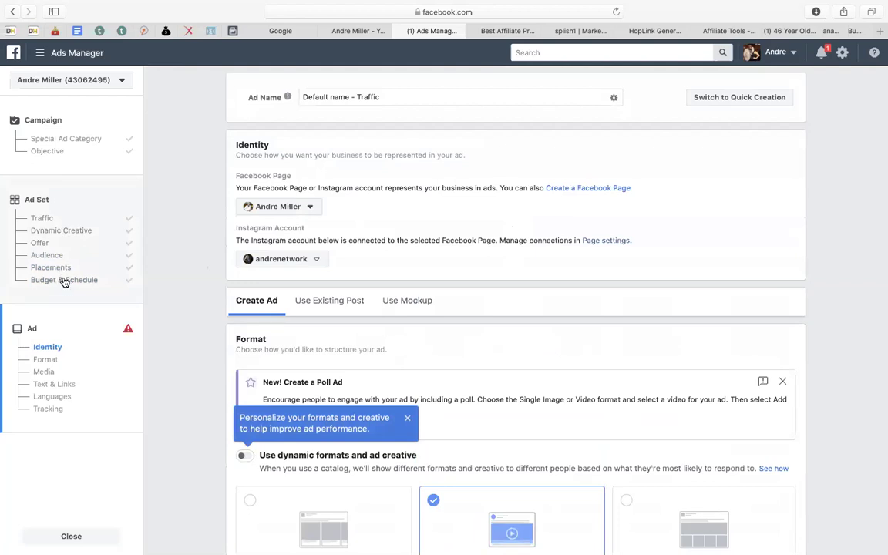
Return to the ad set's placements, switch to Edit Placements and deselect the Audience Network, Instagram and Messenger platforms
click(57, 269)
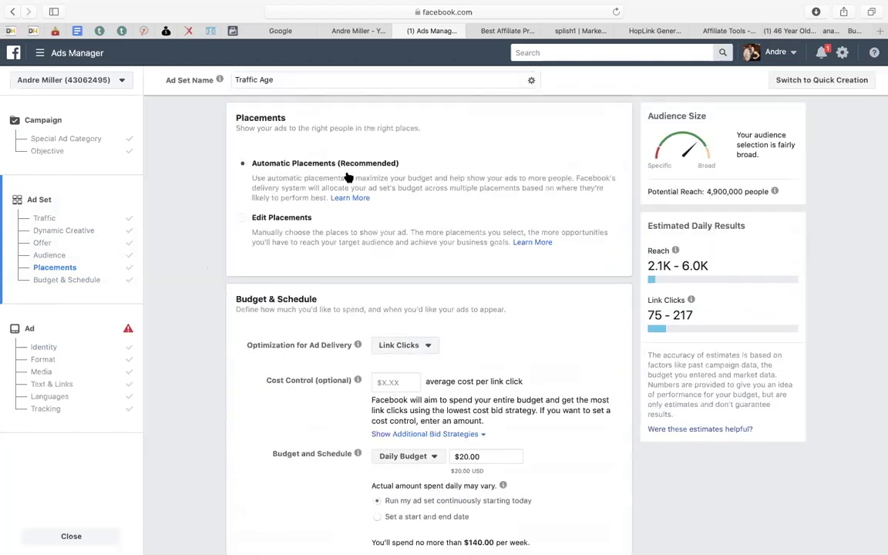
click(243, 219)
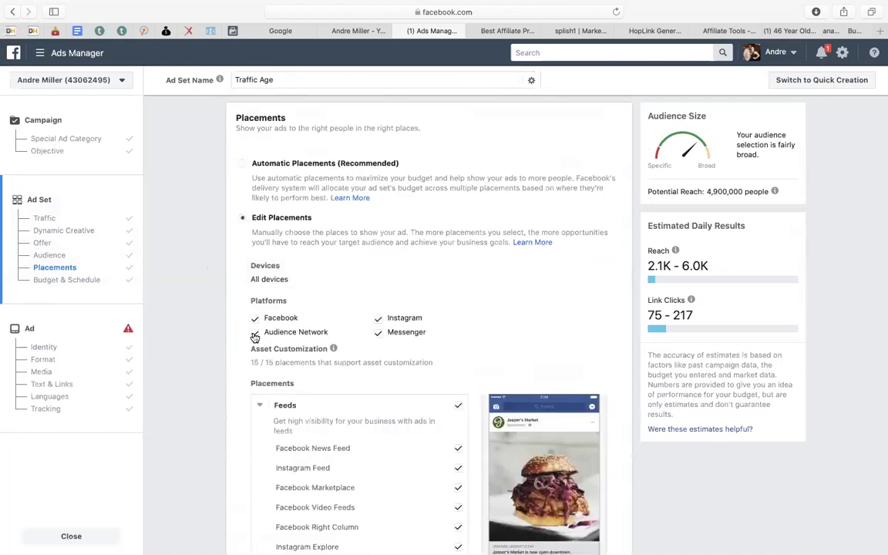
click(254, 334)
click(378, 318)
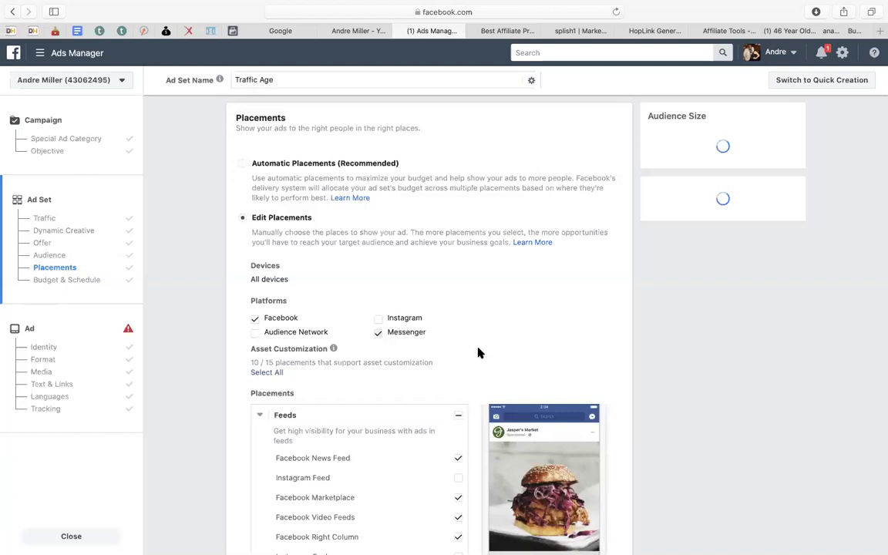
scroll(470, 422, down, 2)
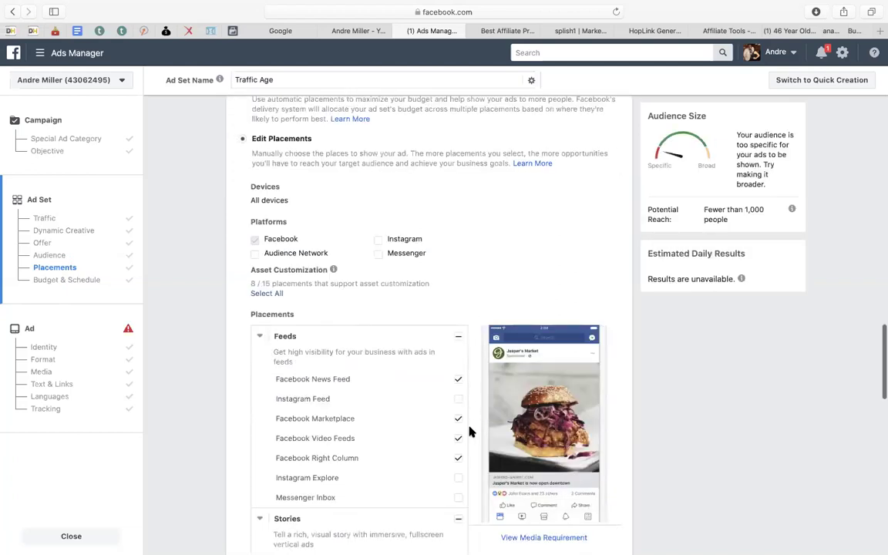
scroll(469, 428, up, 5)
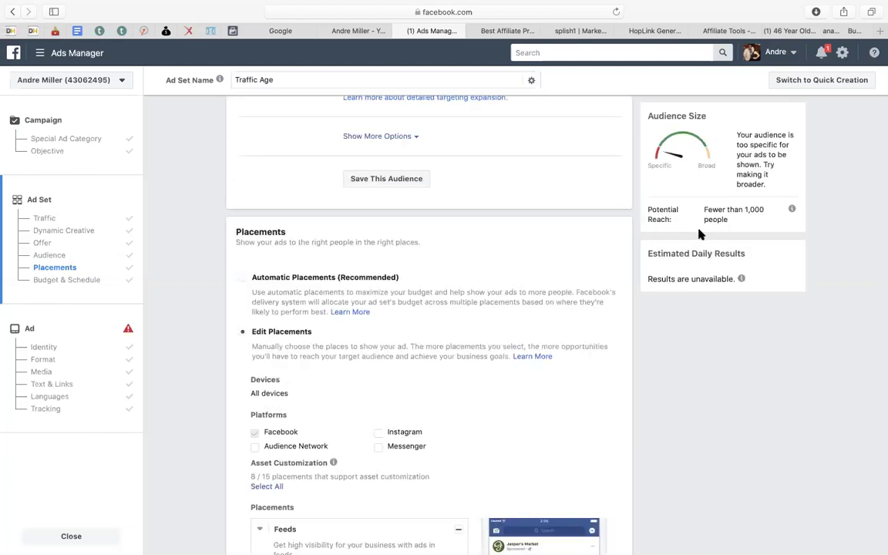
Reselect the Audience Network, Instagram and Messenger platforms for the ad set
click(256, 447)
click(378, 433)
click(377, 447)
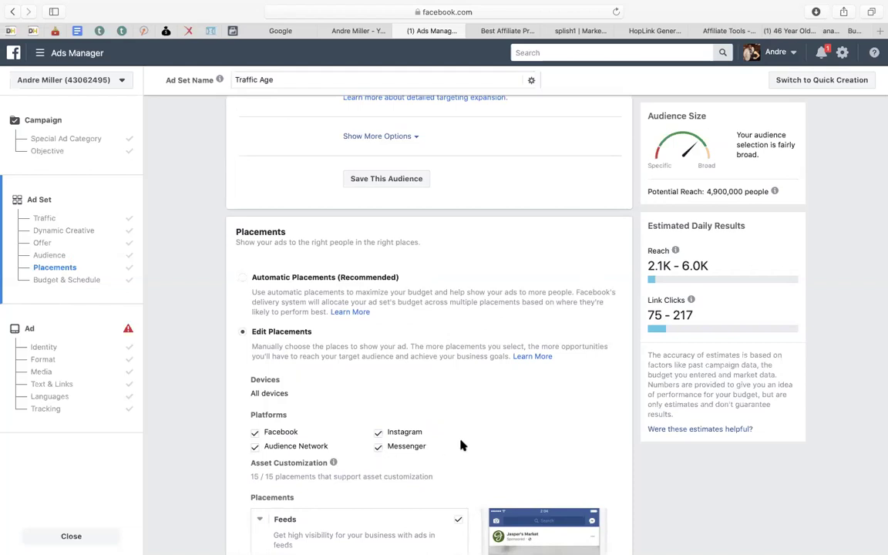
Examine the individual placements offered from Feeds and Stories through In-Article and Apps and Sites
scroll(424, 470, down, 5)
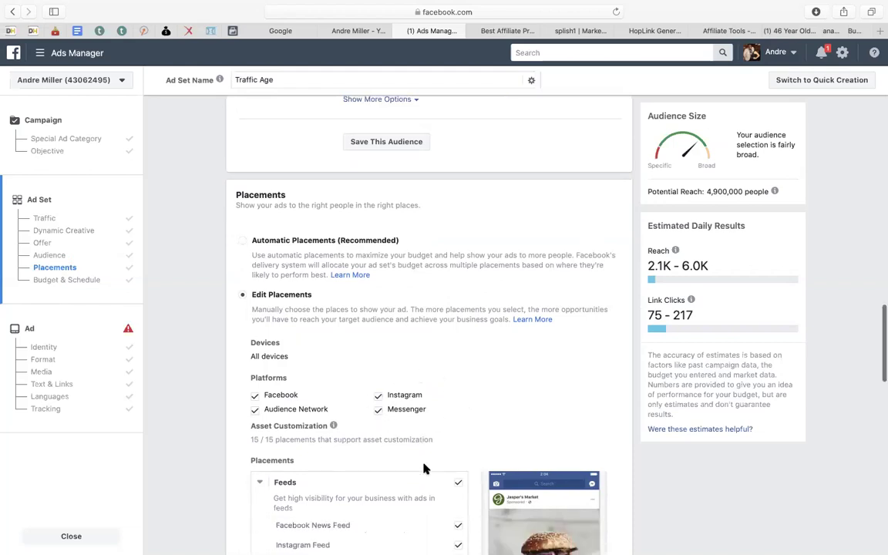
scroll(423, 468, down, 9)
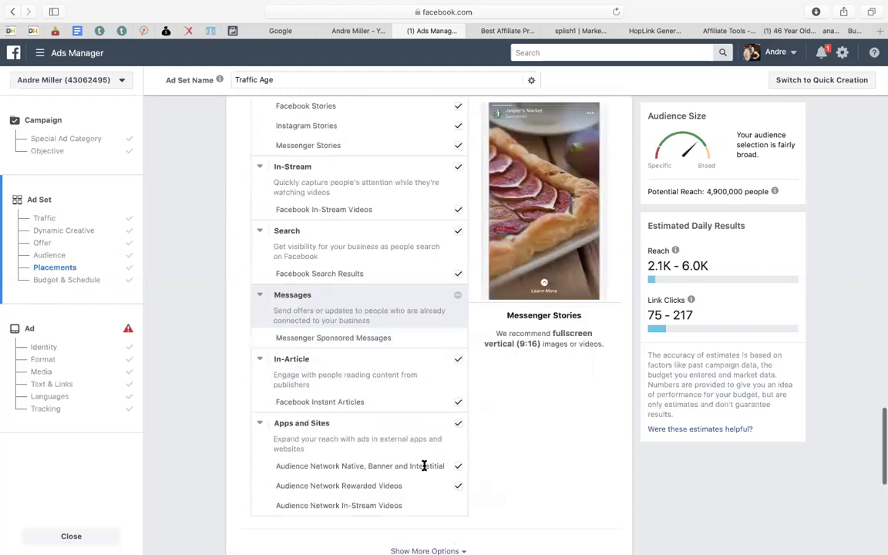
scroll(423, 468, up, 8)
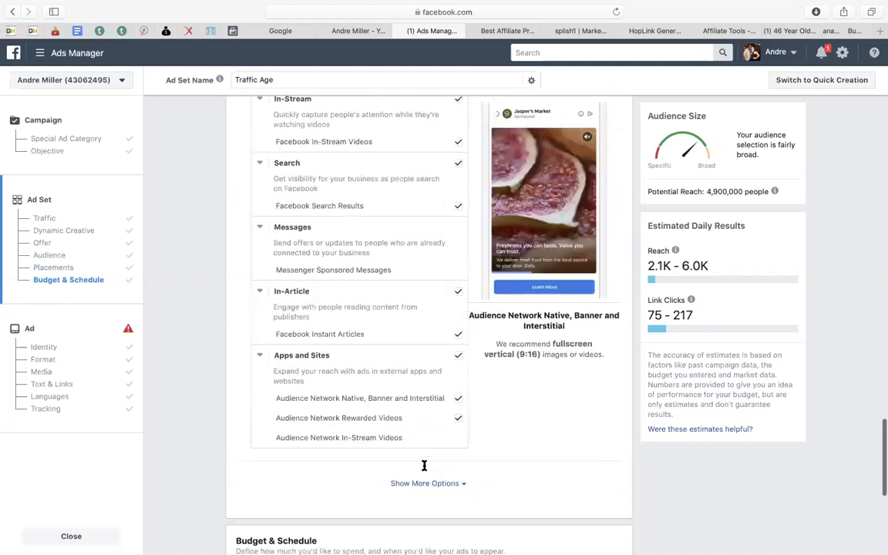
scroll(424, 465, up, 2)
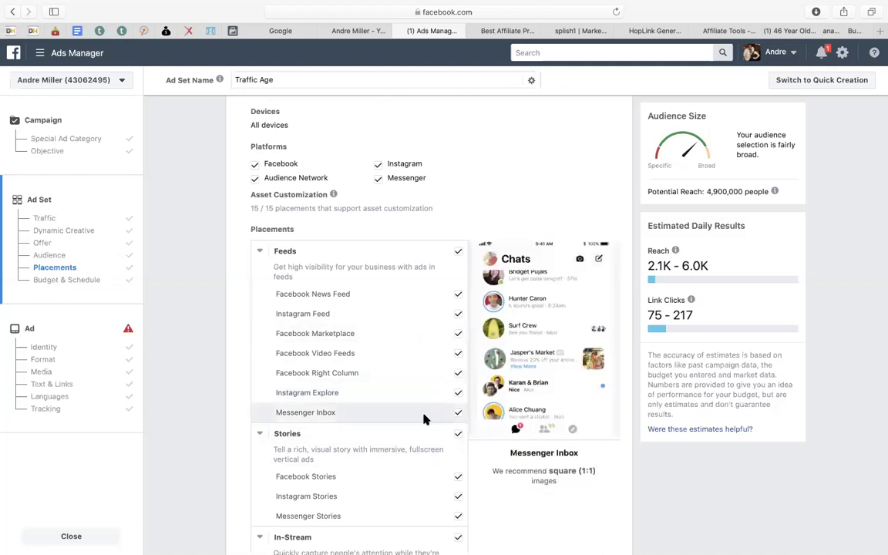
scroll(423, 418, down, 5)
scroll(423, 418, down, 10)
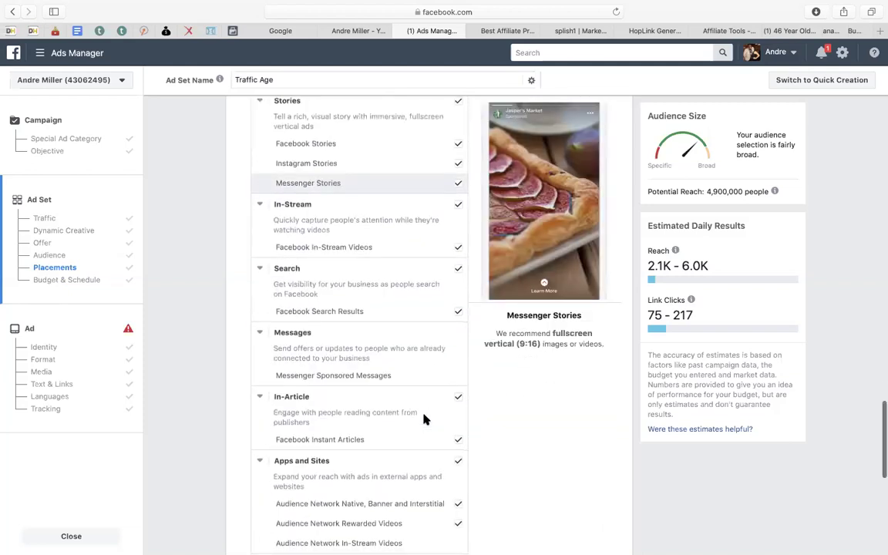
scroll(423, 418, down, 2)
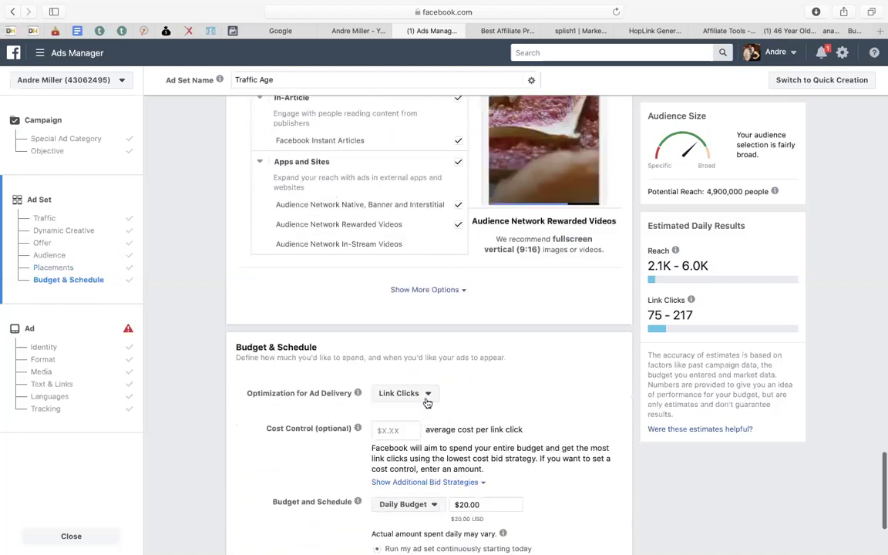
Restrict mobile delivery to devices connected to Wi-Fi in the additional placement options, and continue to the ad setup
click(429, 290)
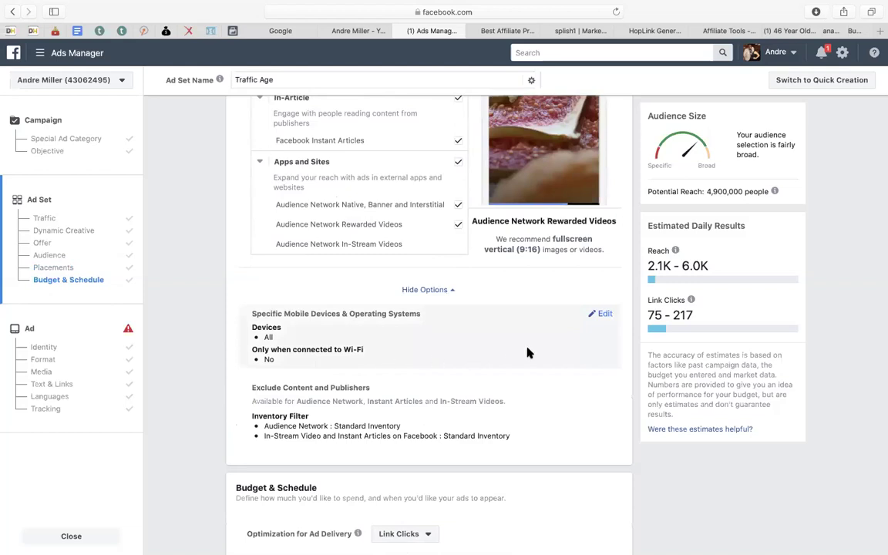
click(605, 316)
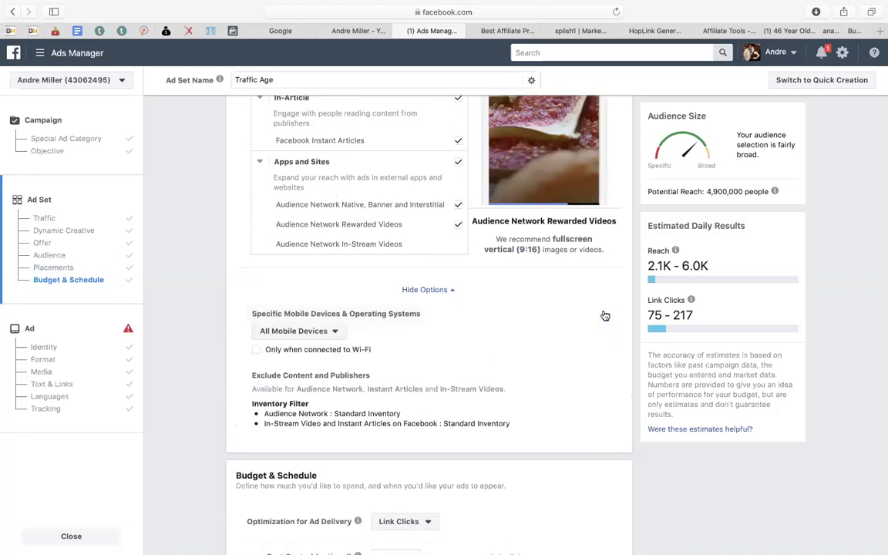
click(258, 350)
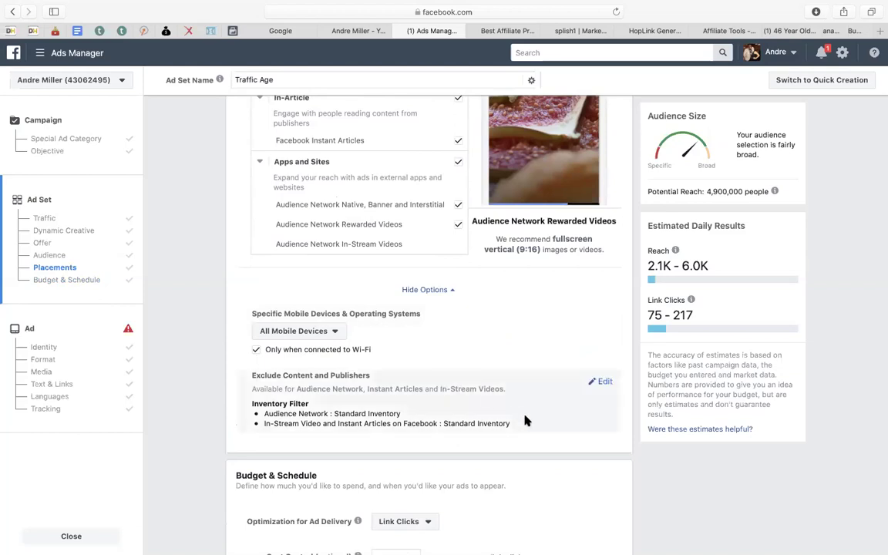
scroll(524, 420, down, 5)
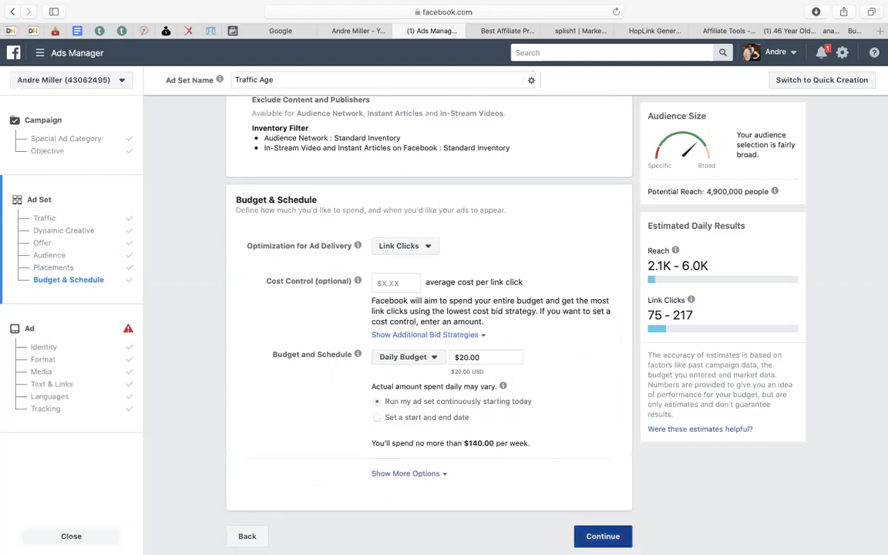
click(603, 535)
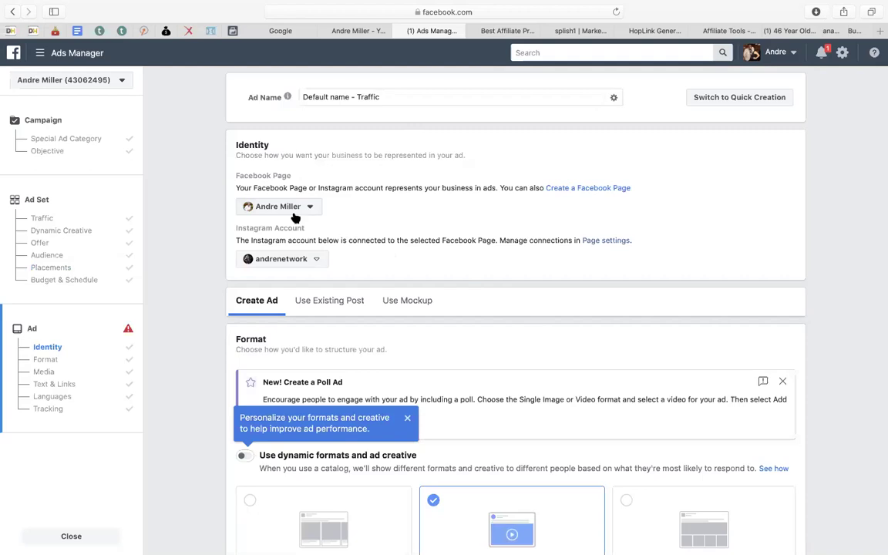
Look over the ad's identity and format options, and open the Pexels stock photo site in a new tab
scroll(316, 266, down, 1)
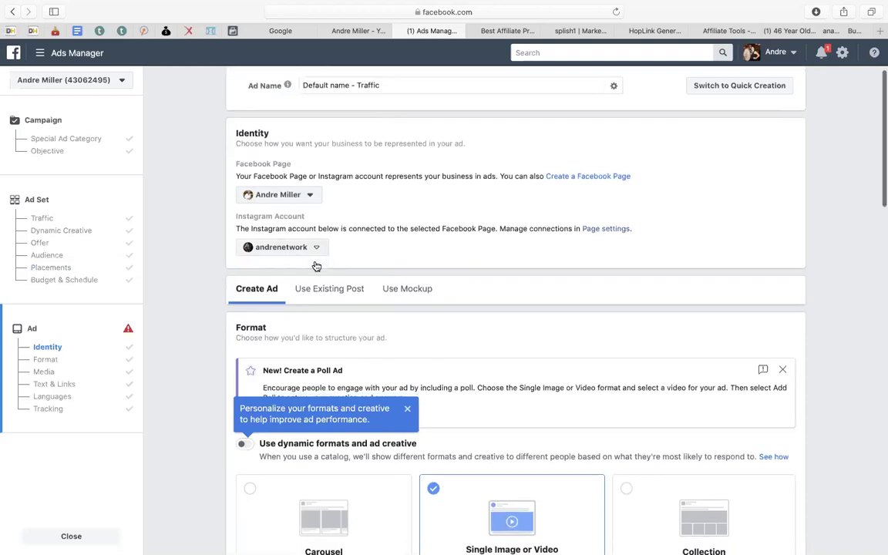
scroll(316, 266, down, 5)
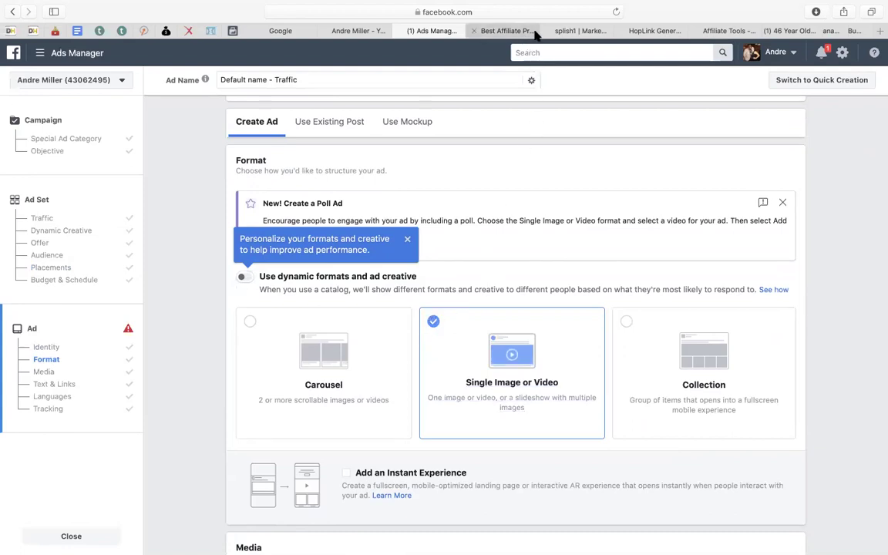
click(879, 31)
text(pexels)
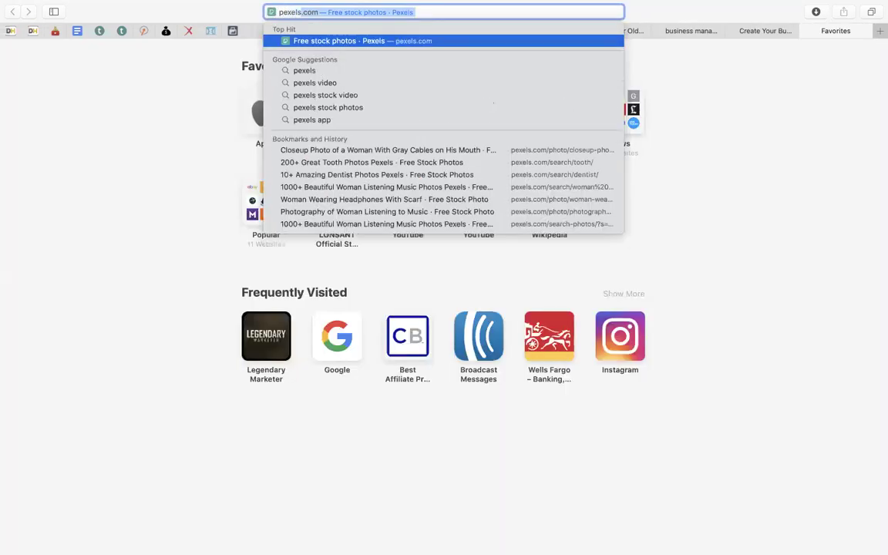
key(Return)
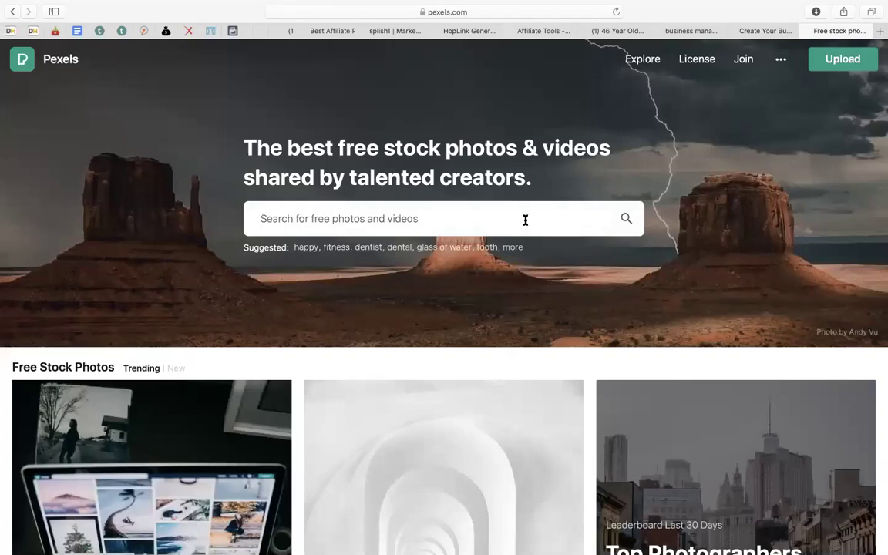
Search Pexels for "weight" photos
click(524, 220)
text(weig)
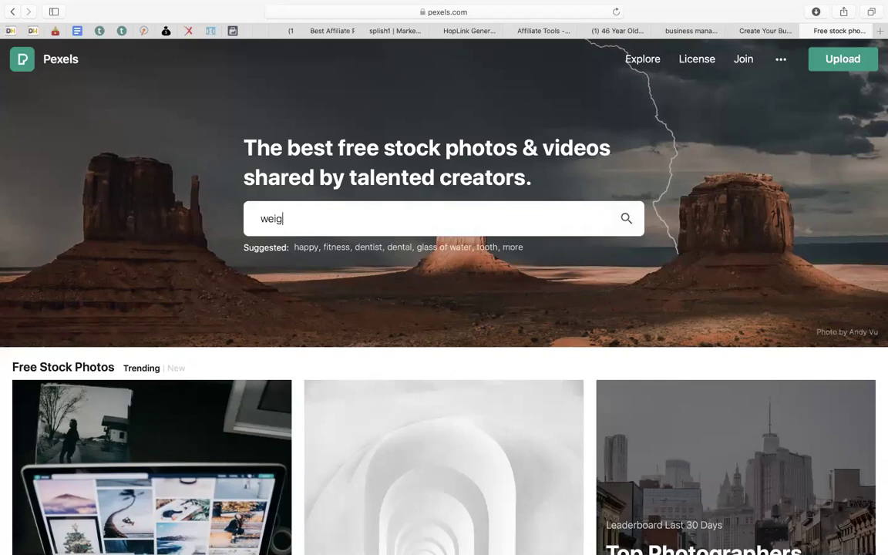
key(BackSpace)
text(weig)
key(BackSpace)
text(ght)
key(Return)
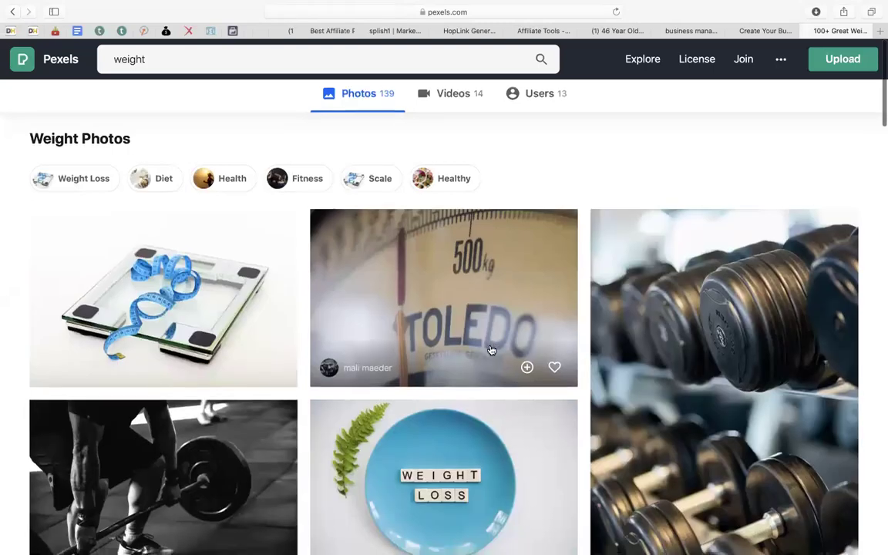
Examine the weight photo results for an image that suits a weight-loss ad
scroll(490, 347, down, 2)
scroll(398, 372, down, 3)
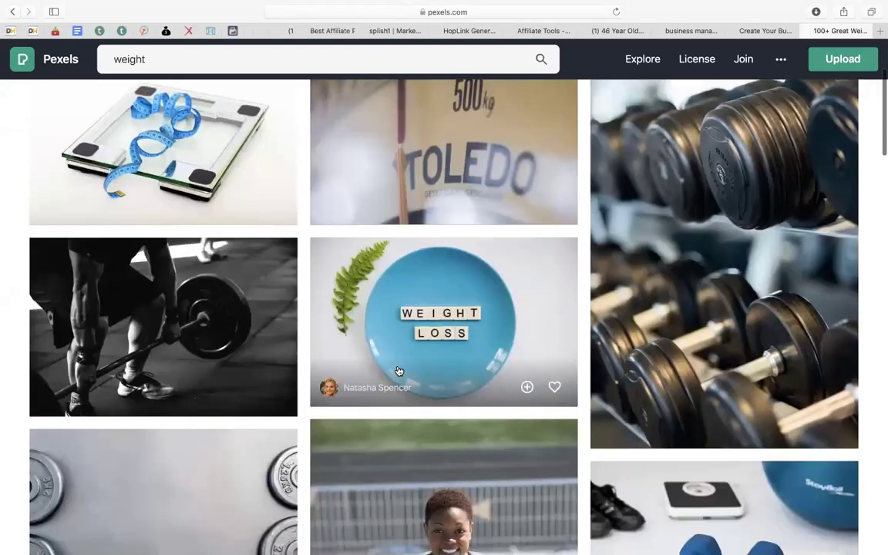
scroll(259, 331, down, 6)
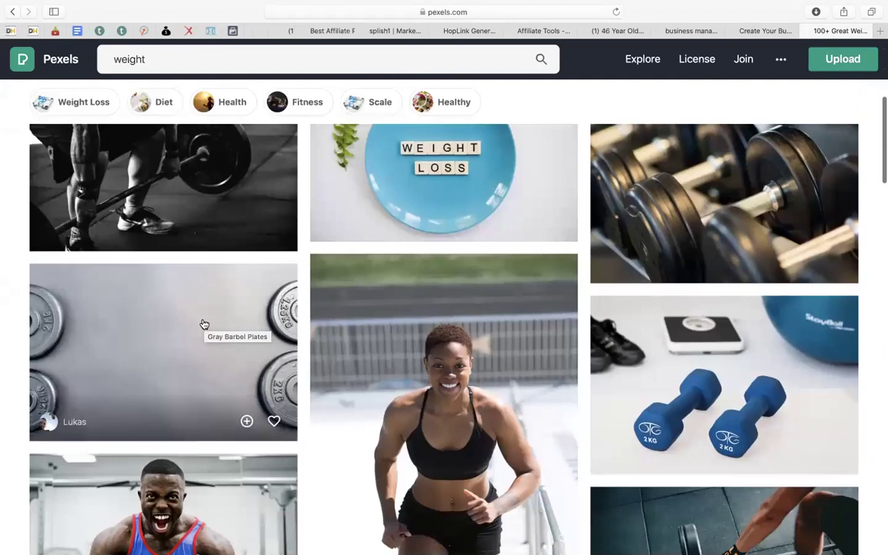
scroll(396, 304, down, 3)
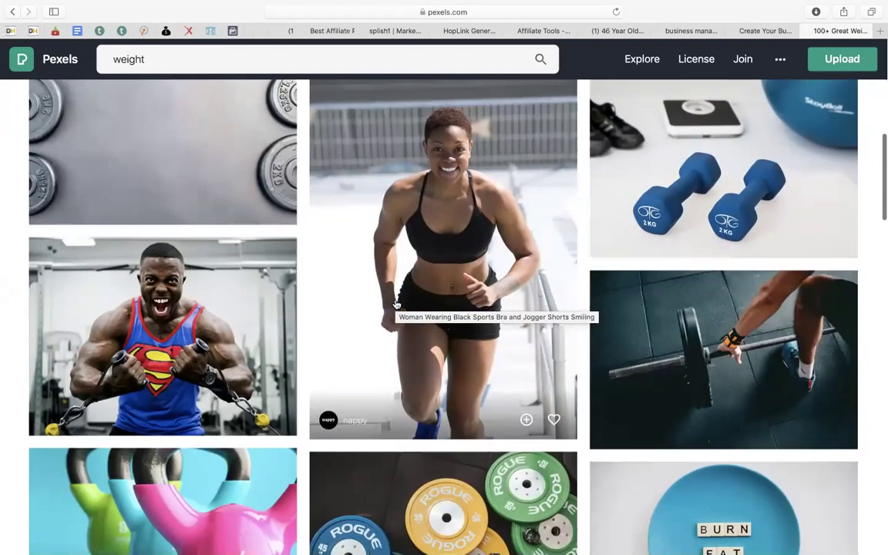
scroll(395, 304, down, 6)
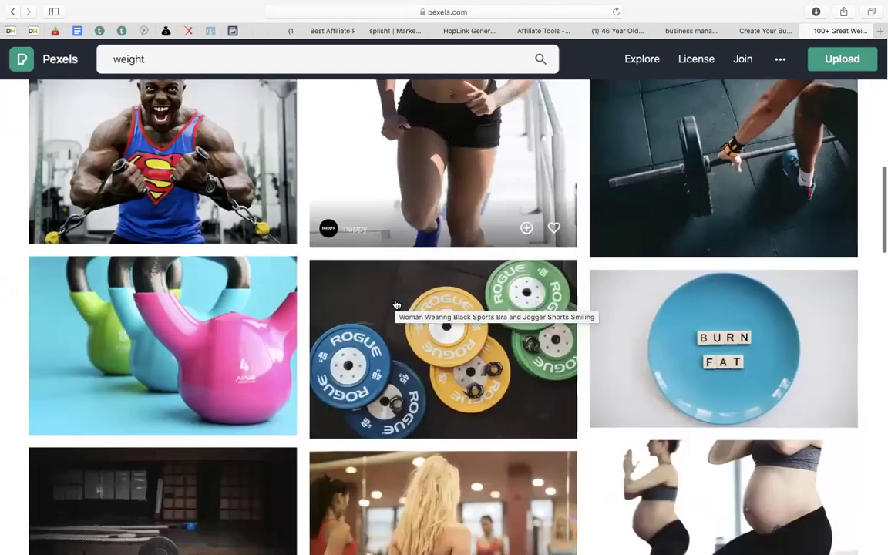
scroll(395, 304, down, 3)
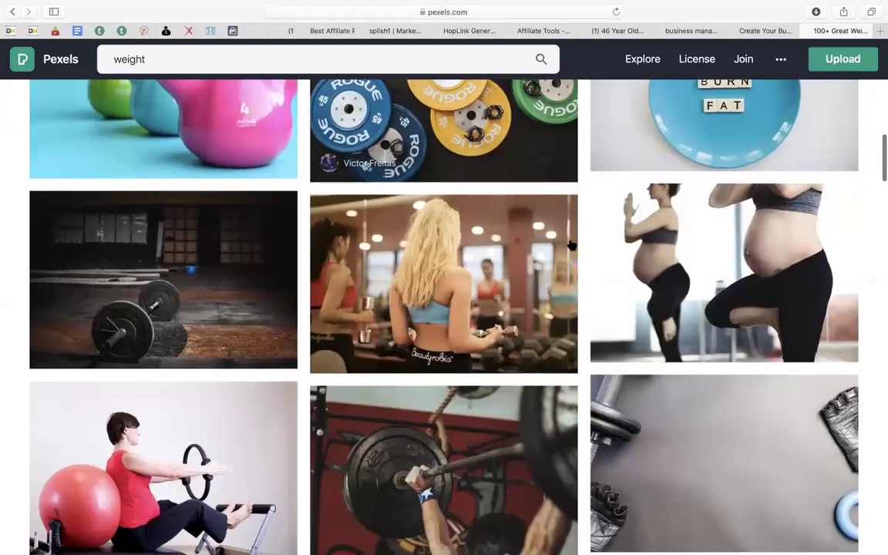
scroll(617, 273, down, 2)
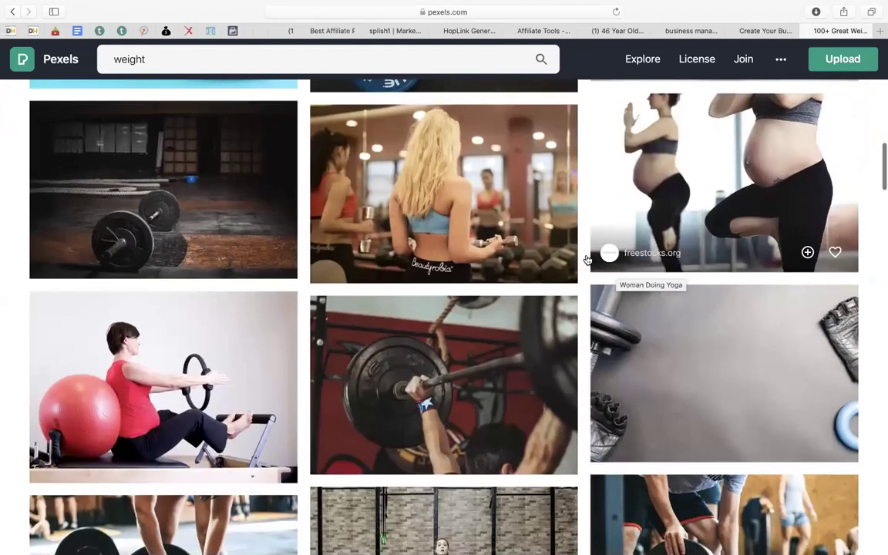
scroll(609, 286, down, 10)
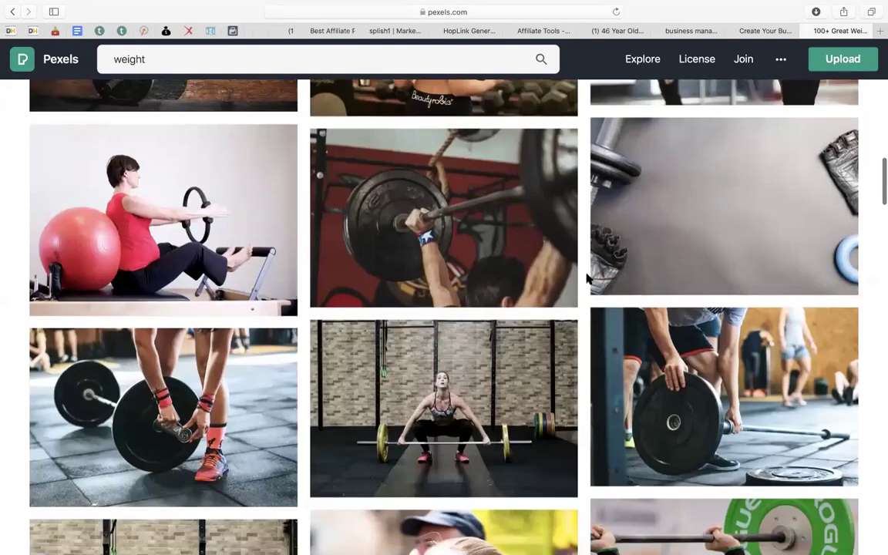
scroll(586, 278, down, 10)
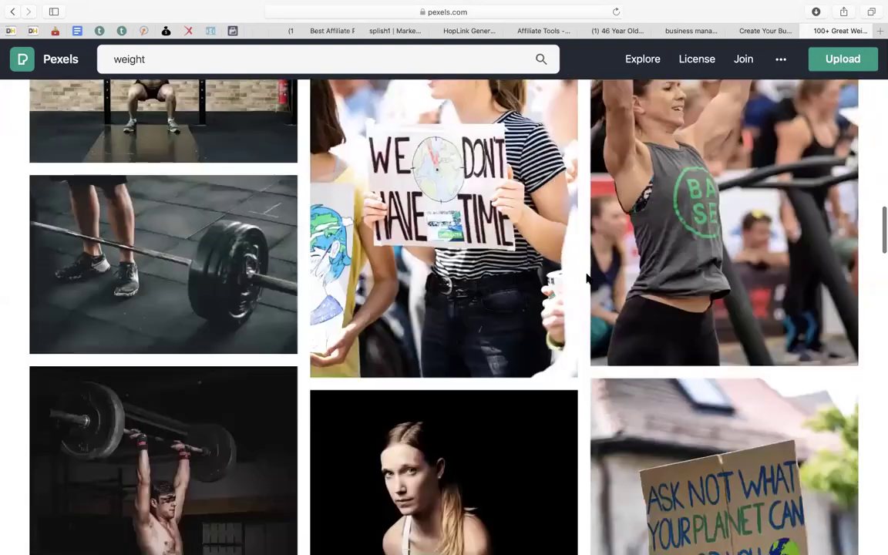
scroll(585, 278, down, 7)
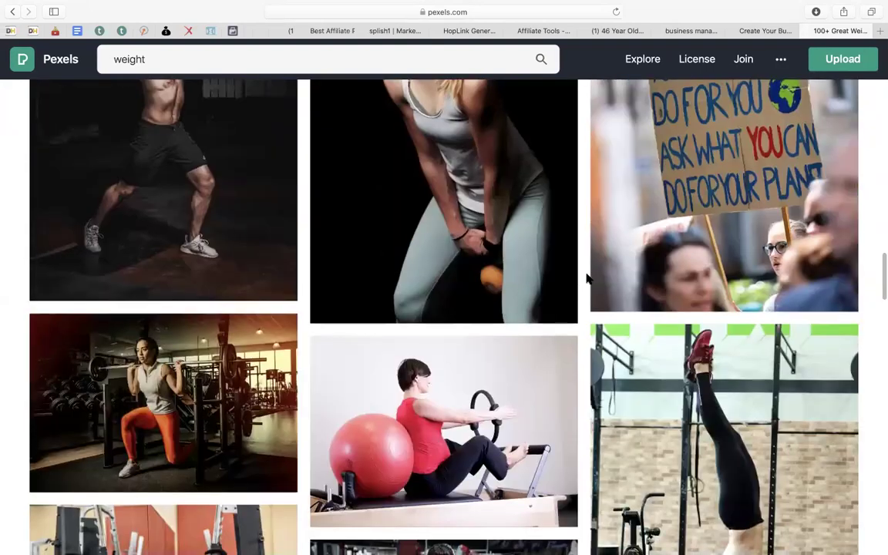
scroll(586, 278, down, 8)
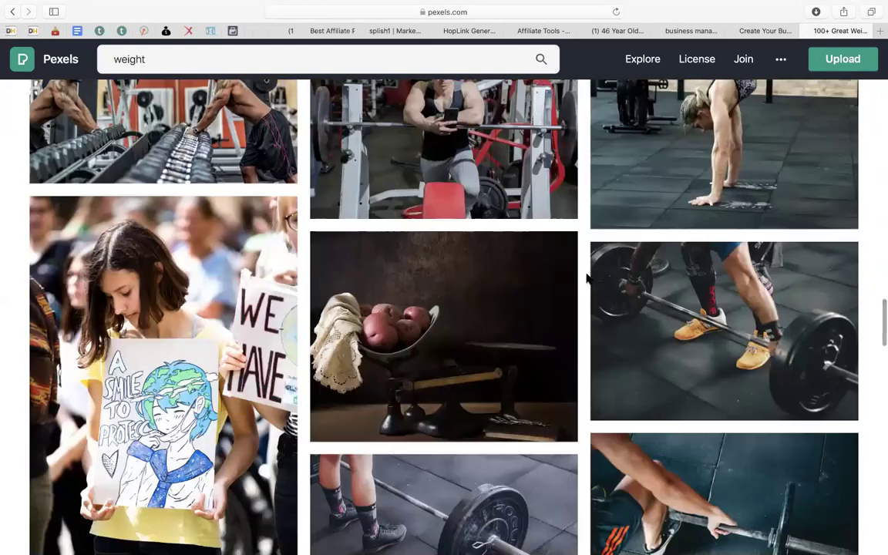
scroll(586, 278, down, 2)
scroll(586, 279, down, 4)
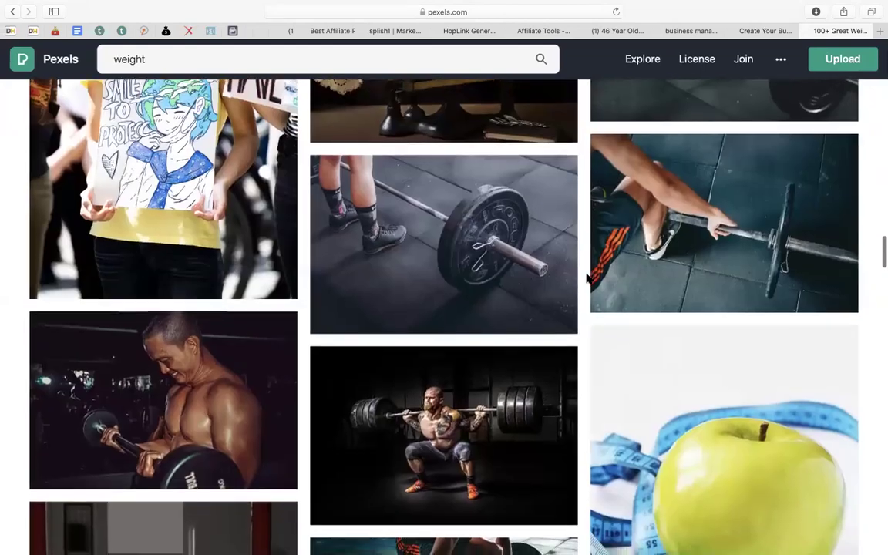
scroll(586, 279, down, 6)
scroll(587, 277, down, 6)
scroll(586, 278, up, 7)
Download the free photo of the green apple beside a blue measuring tape, dismiss the Adobe Stock offer and check the browser's downloads
mouse_move(767, 239)
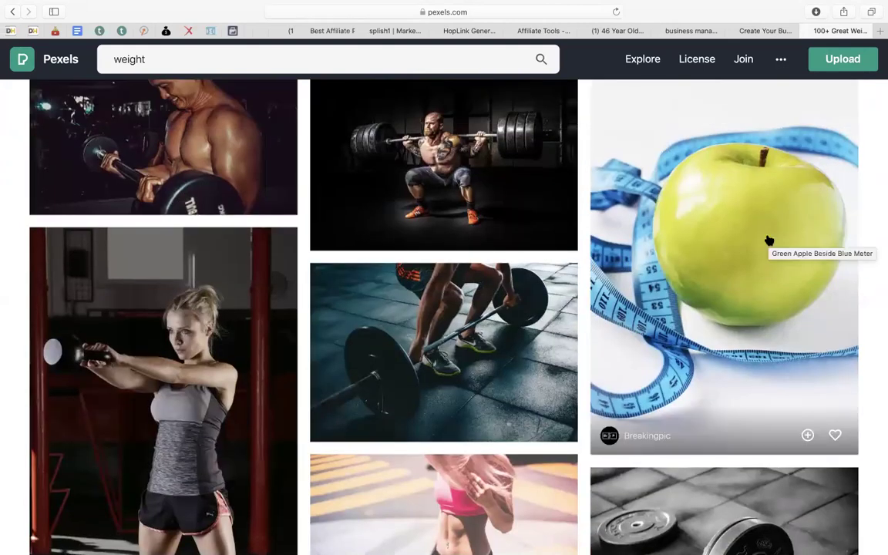
click(765, 240)
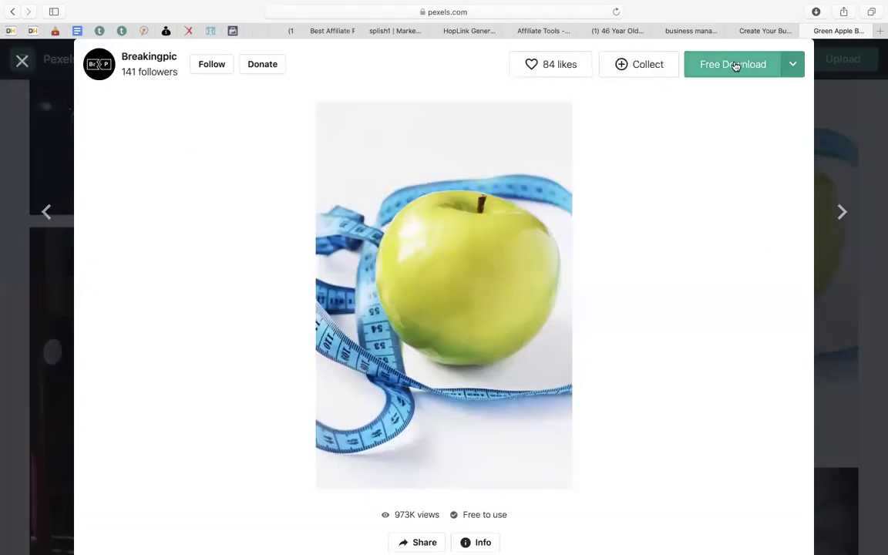
click(734, 66)
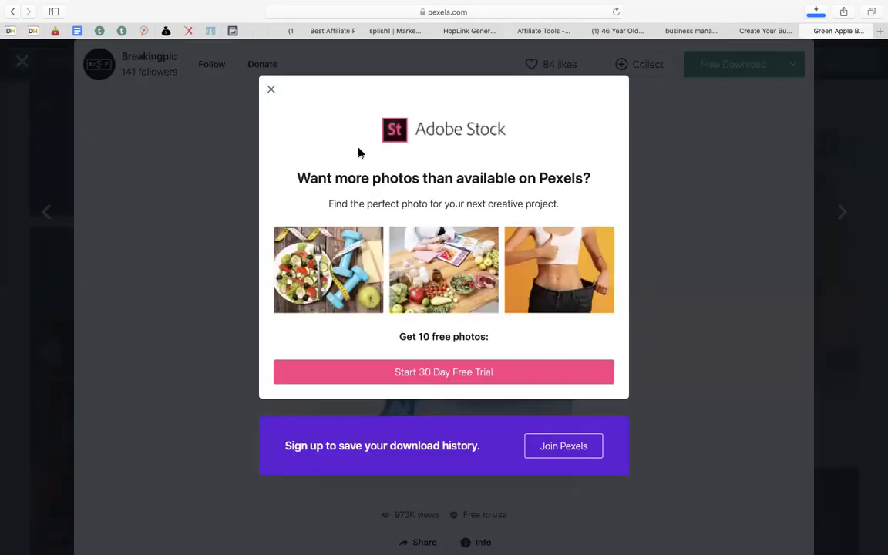
click(273, 89)
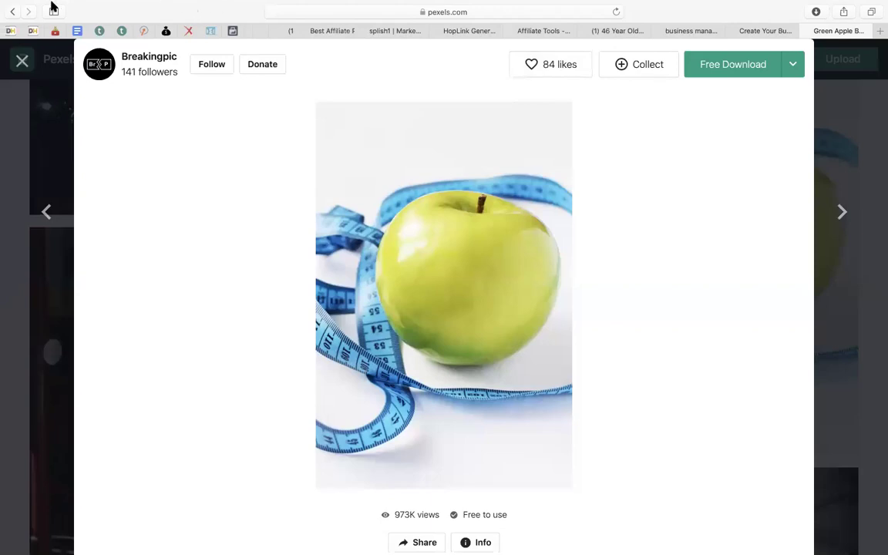
mouse_move(49, 5)
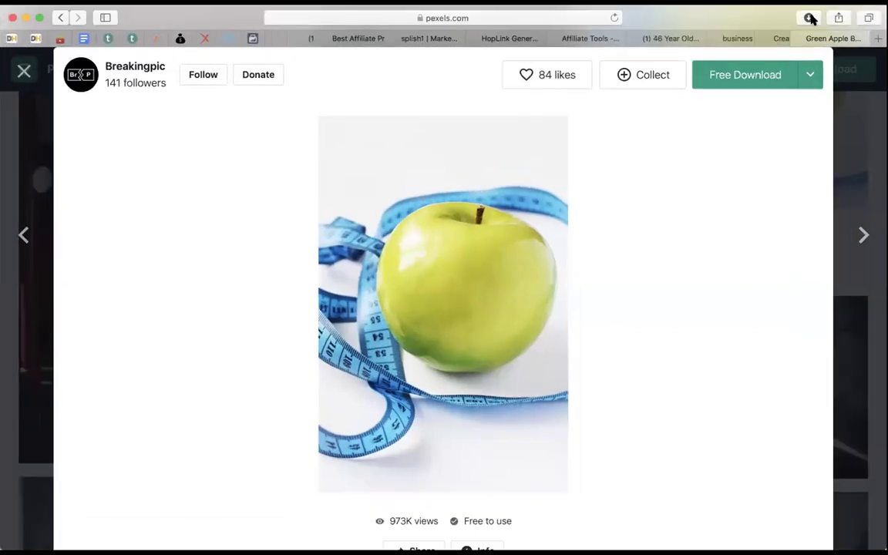
click(816, 26)
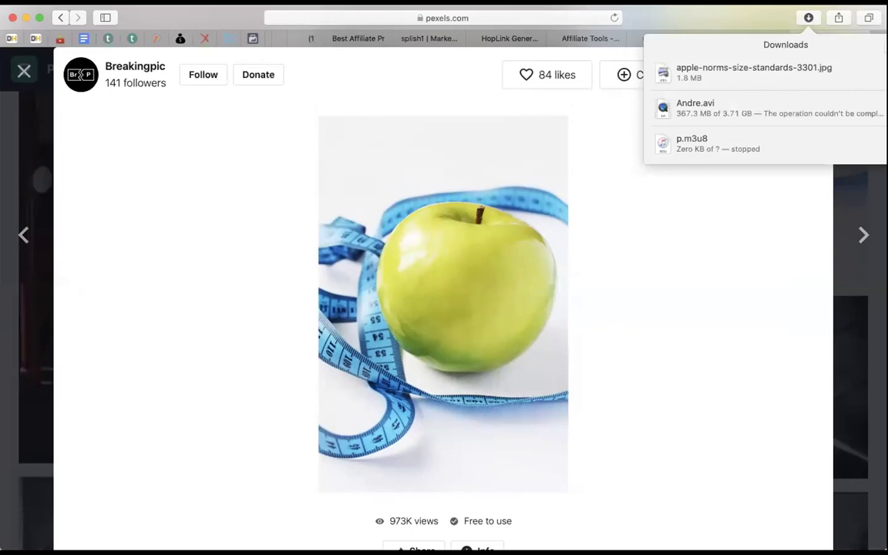
Return to Ads Manager and upload the downloaded apple-norms-size-standards-3301.jpg as the single image for the ad
click(299, 41)
click(470, 38)
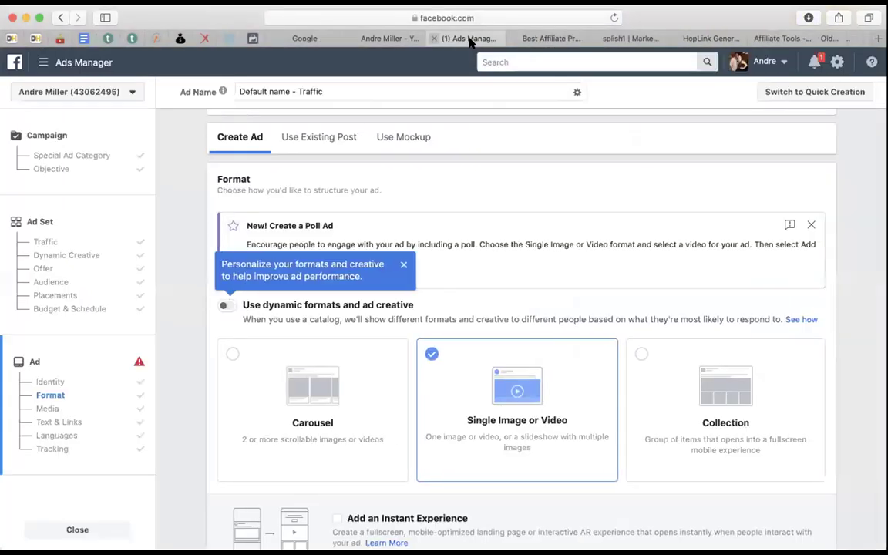
scroll(501, 351, down, 5)
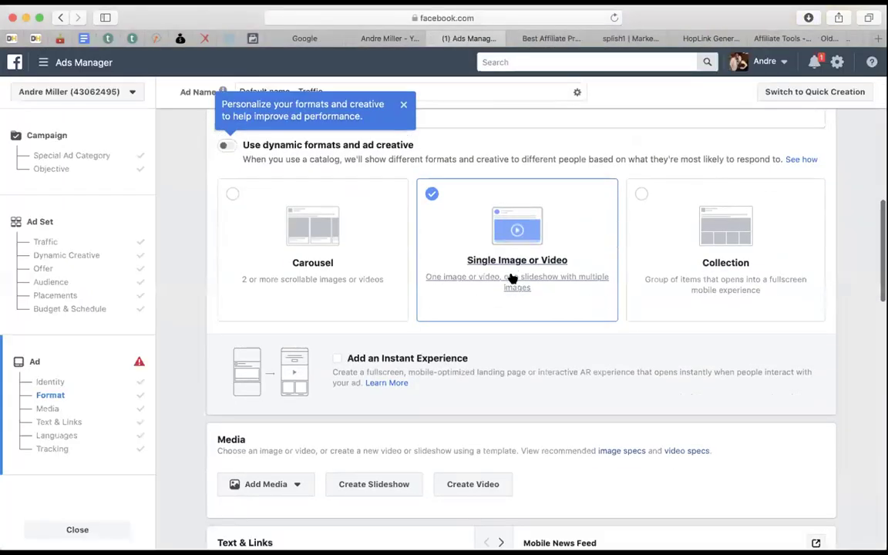
click(252, 486)
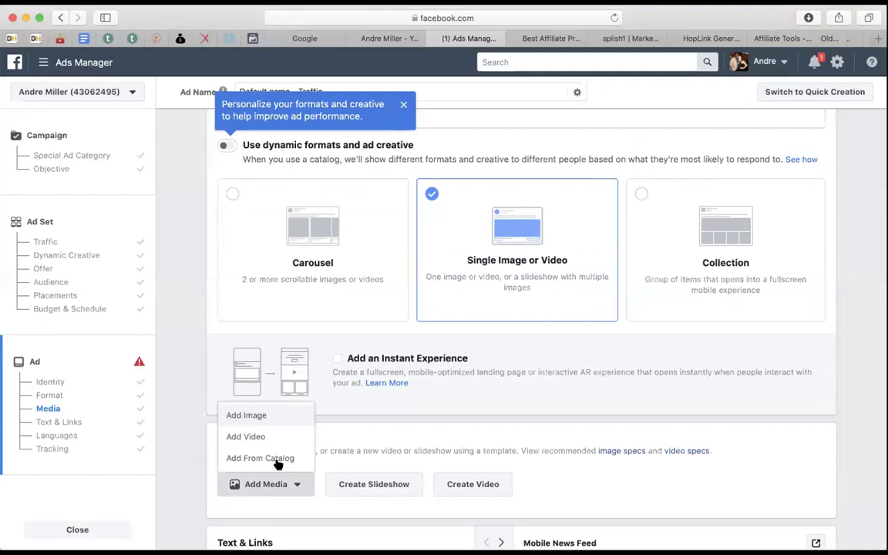
click(269, 416)
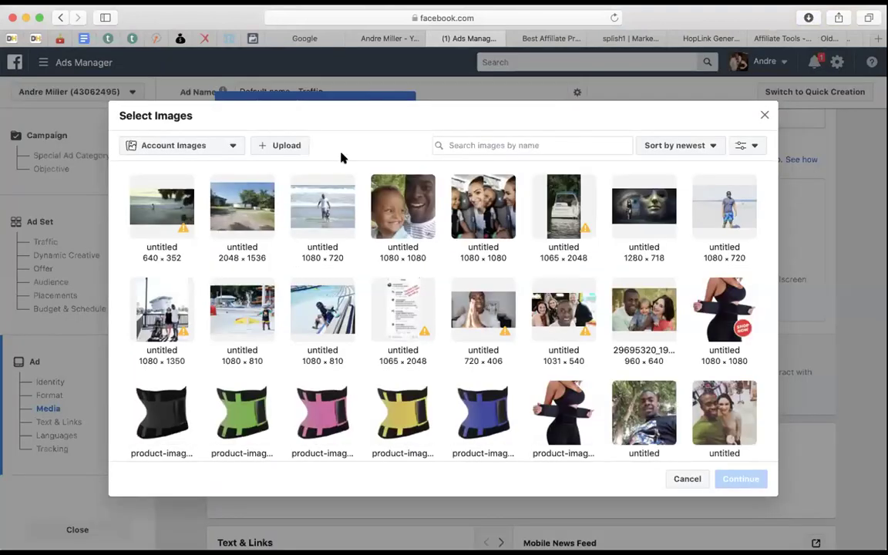
click(282, 148)
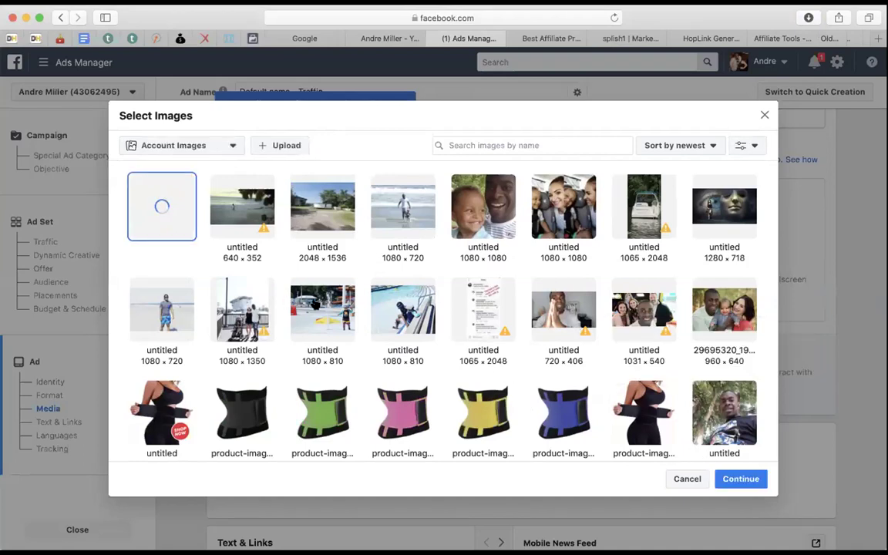
click(737, 478)
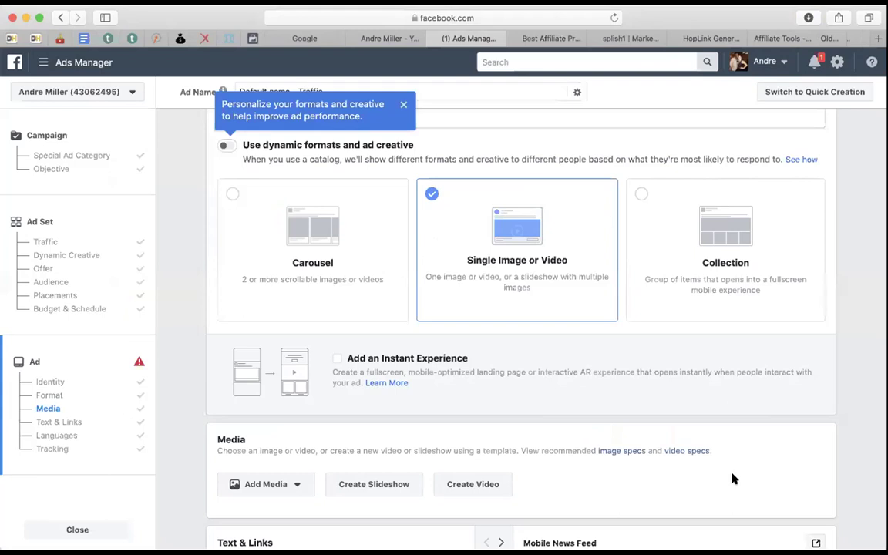
Check the ad's Text & Links fields and Mobile News Feed preview, and switch to the ClickBank HopLink Generator page
scroll(570, 380, down, 10)
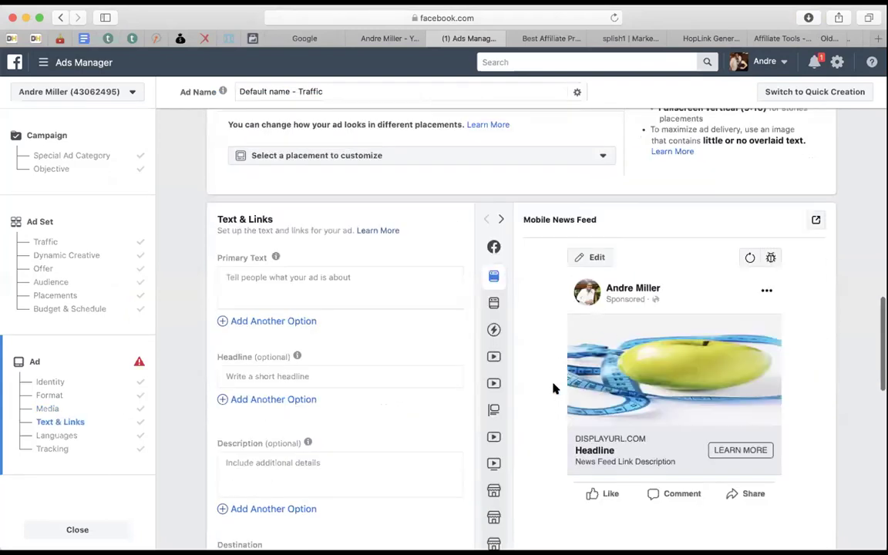
scroll(539, 397, up, 2)
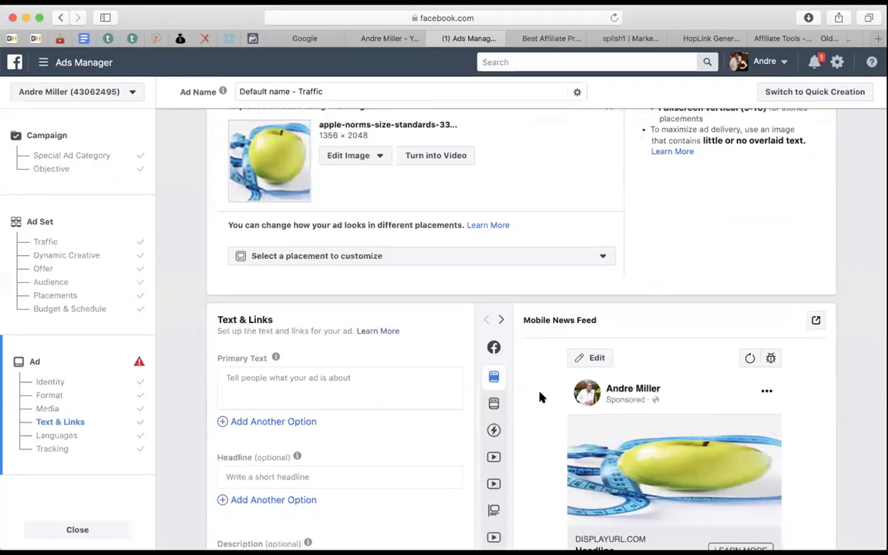
scroll(539, 396, down, 3)
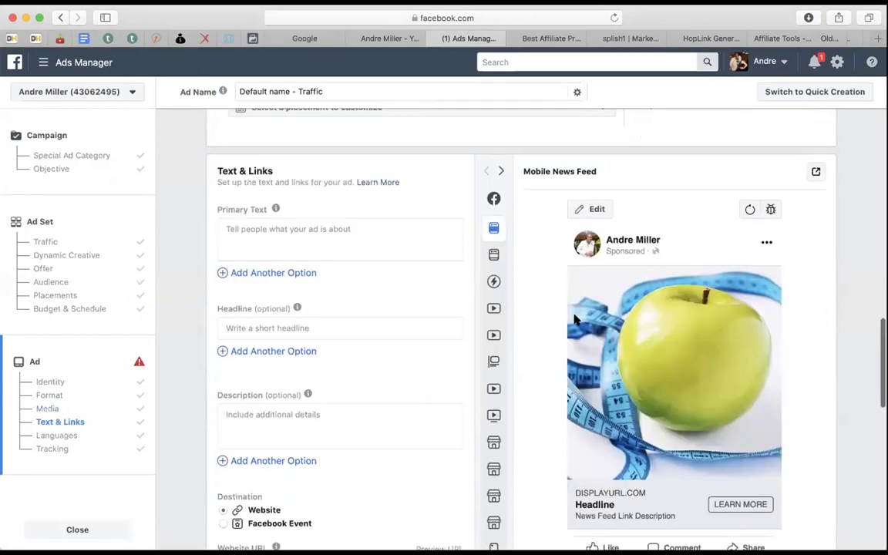
click(298, 234)
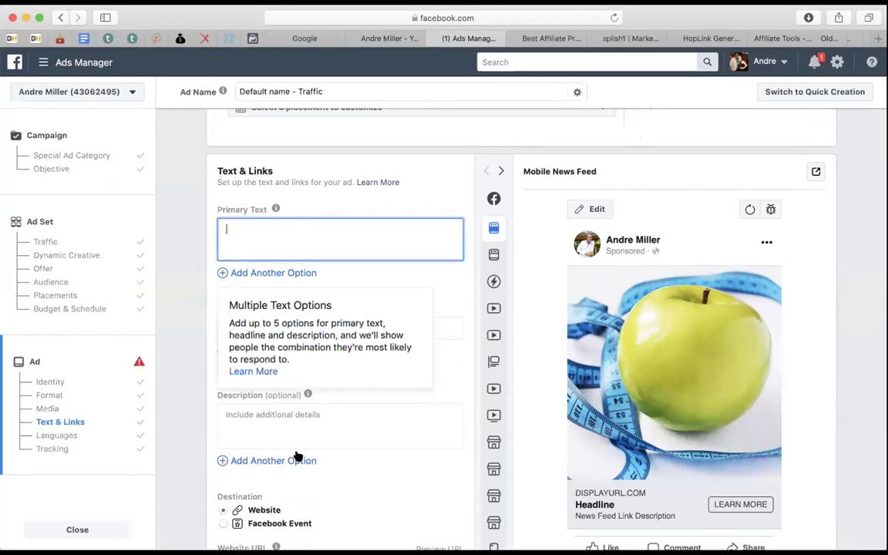
click(443, 305)
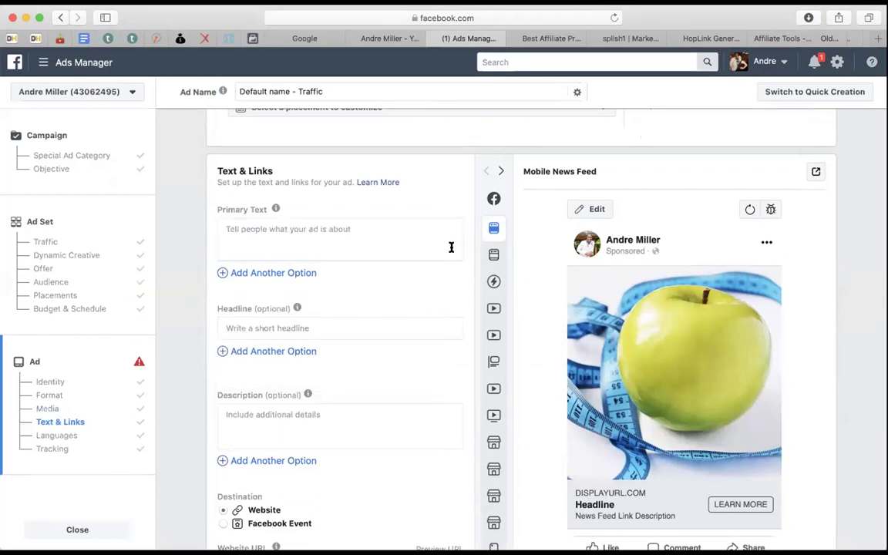
click(707, 42)
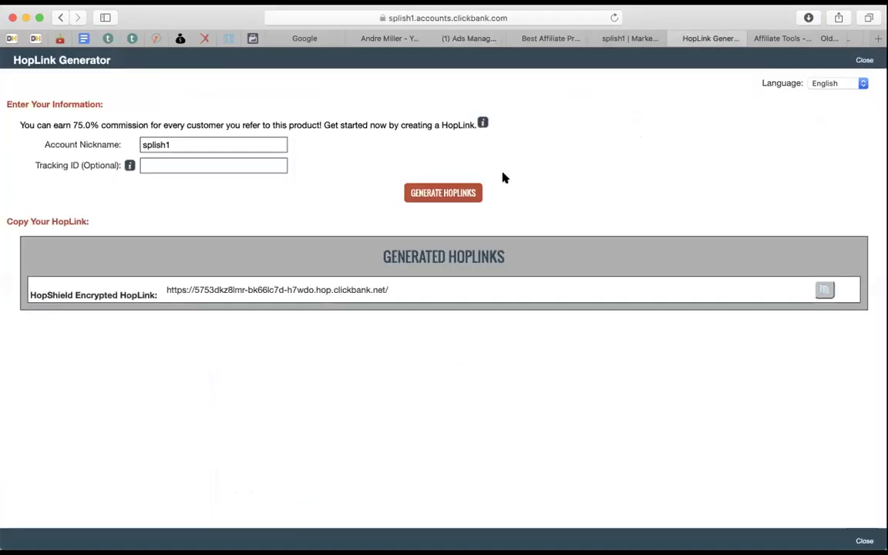
Select the generated HopShield Encrypted HopLink, switch to Ads Manager and find the ad's Website URL field
drag(389, 290, 164, 282)
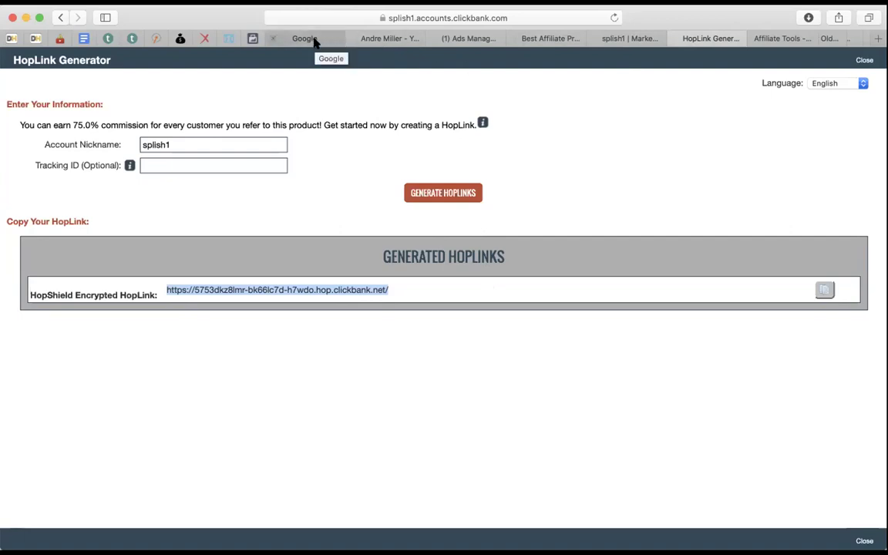
click(474, 38)
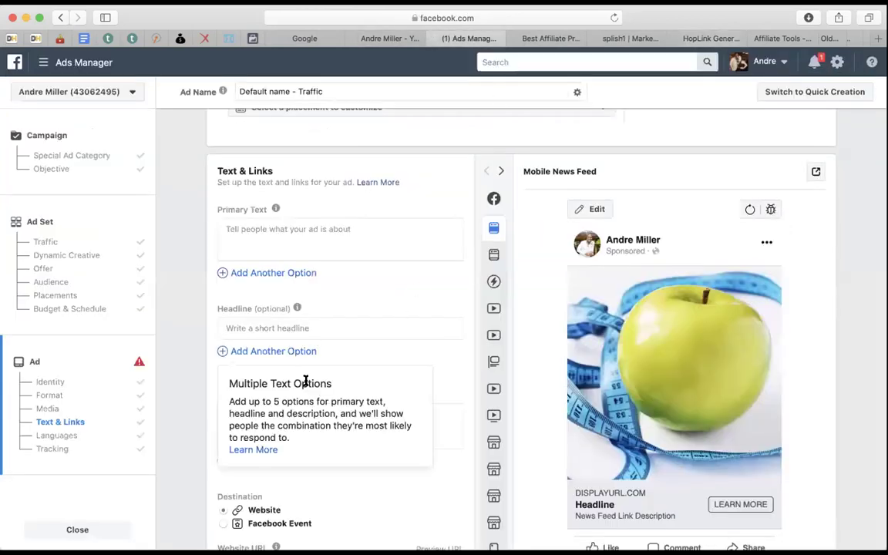
scroll(386, 357, down, 4)
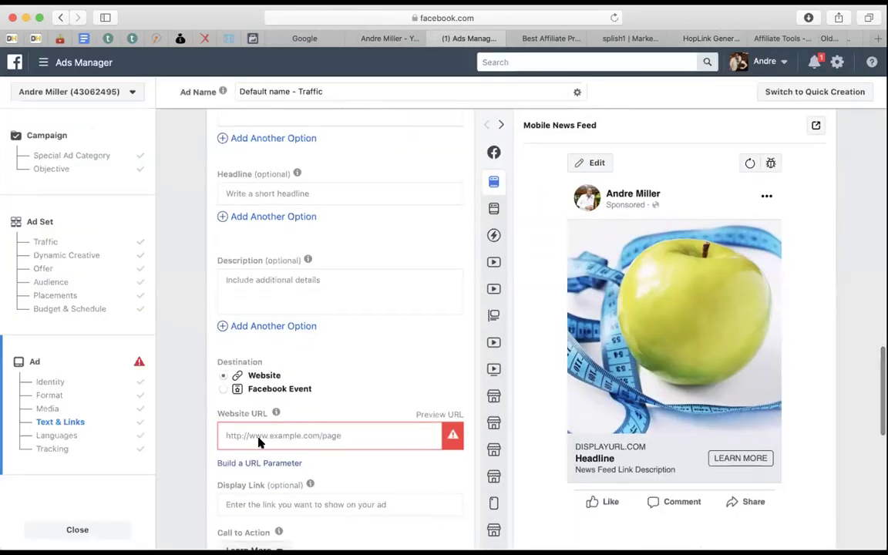
click(249, 435)
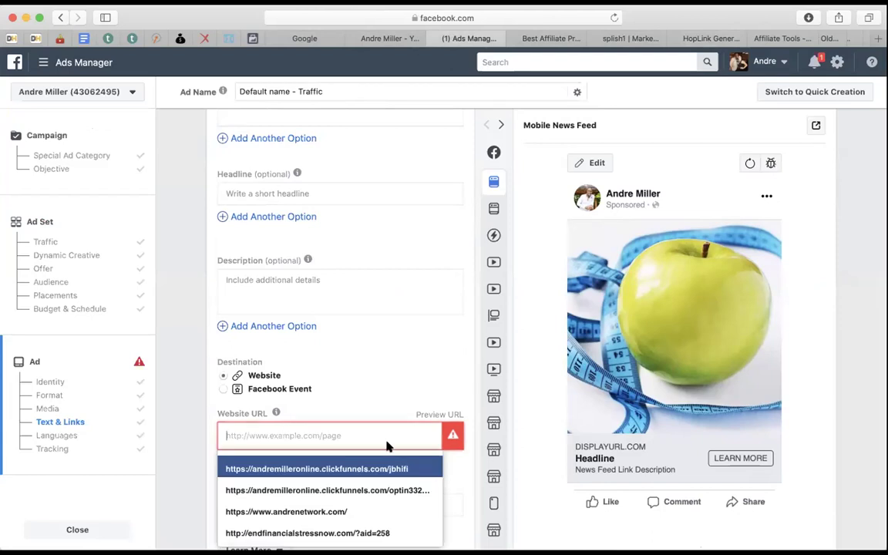
click(357, 334)
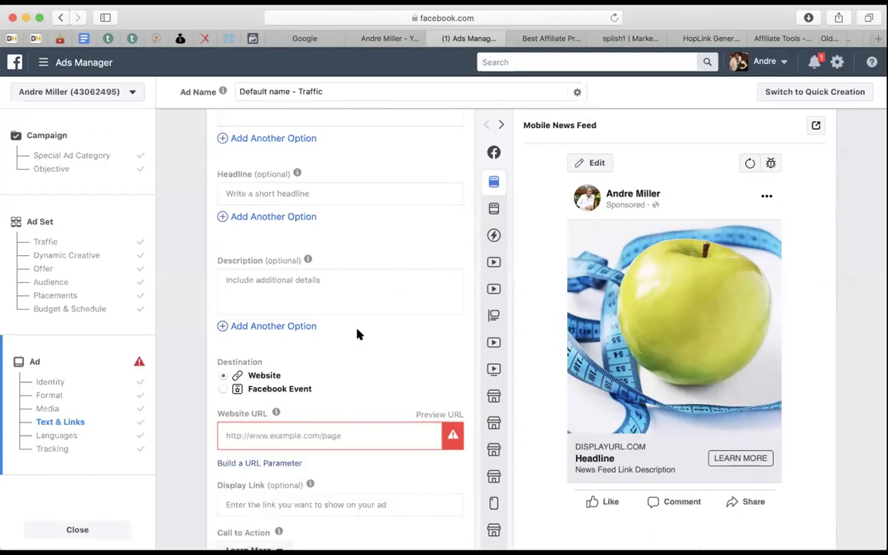
Set the ad's description to "There is no secrets"
scroll(357, 334, up, 2)
click(255, 336)
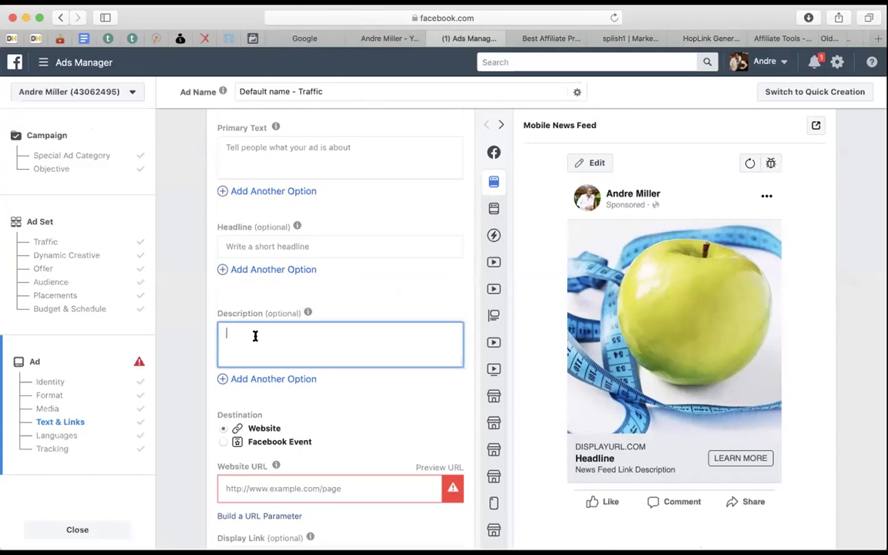
text(Si)
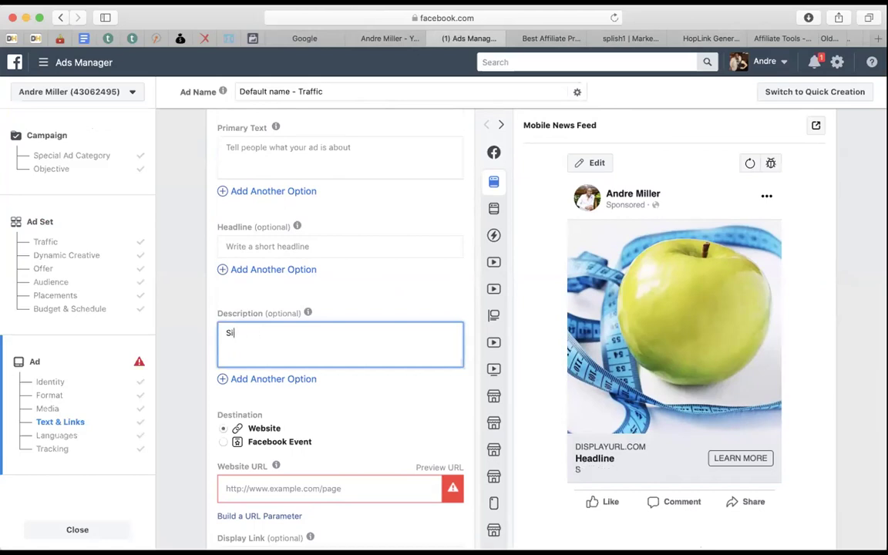
key(BackSpace)
key(BackSpace)
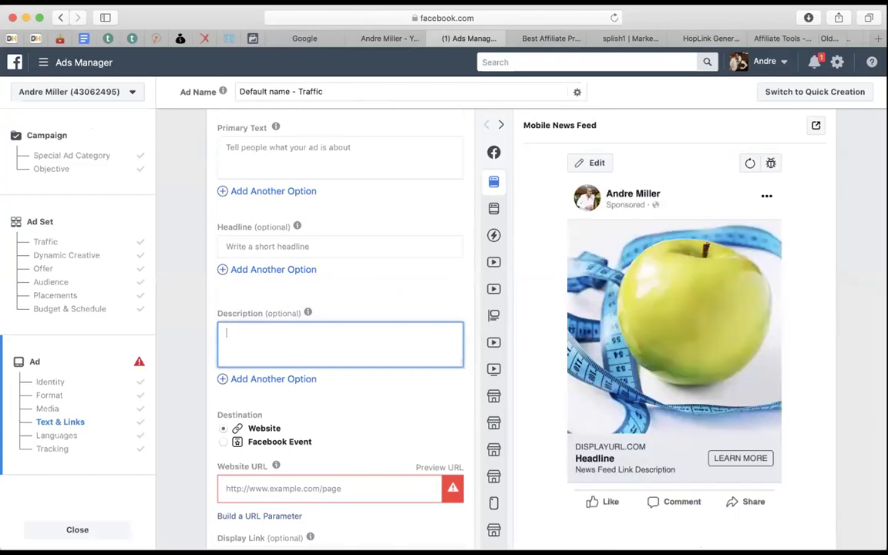
text(There is no secrets)
Set the ad's headline to "1 Simple method"
click(260, 246)
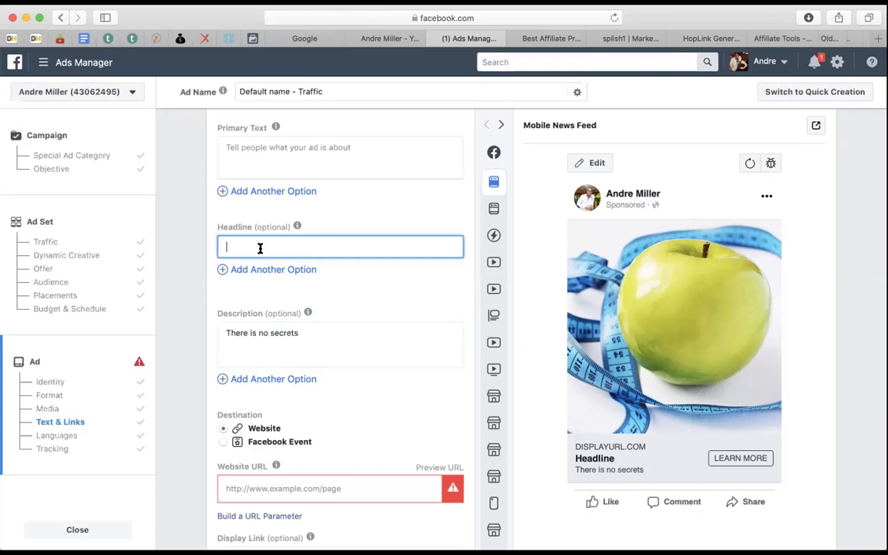
text(1 Simple )
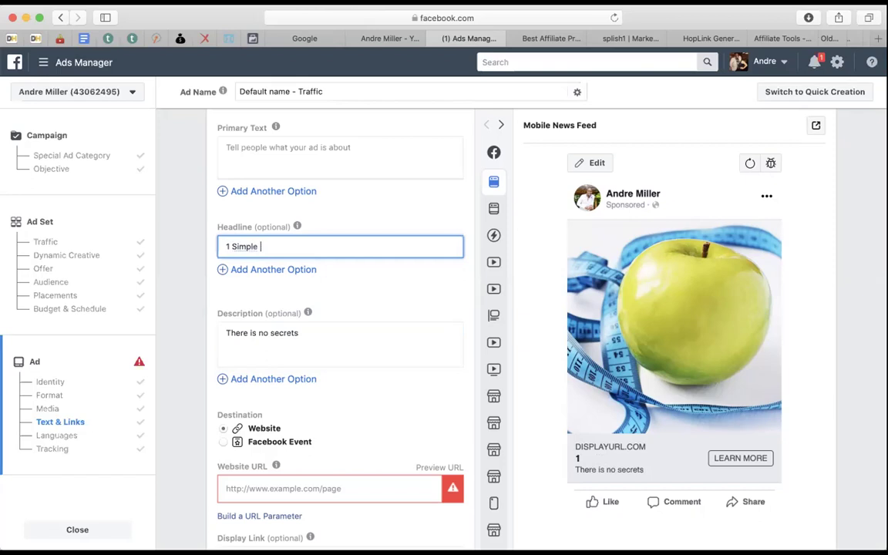
text(method)
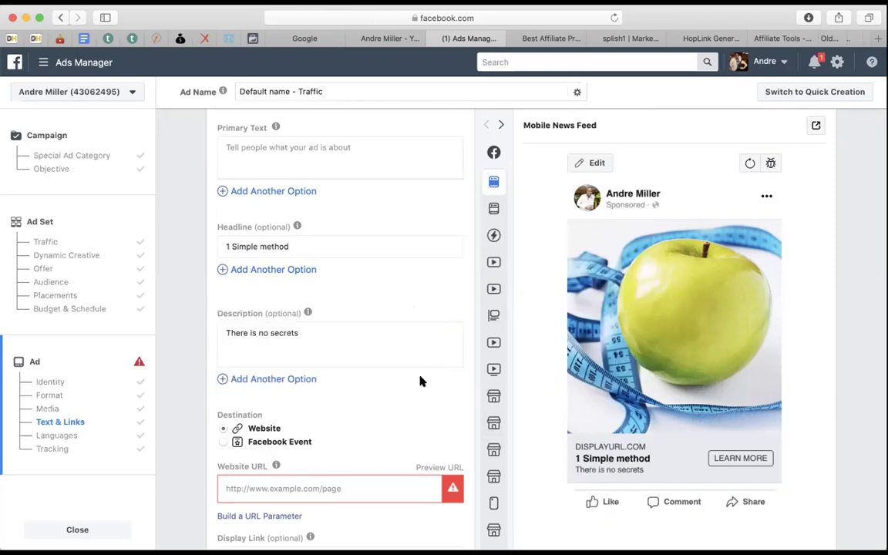
Check the ad's Primary Text, Headline and Description fields alongside the Mobile News Feed preview
scroll(449, 394, up, 2)
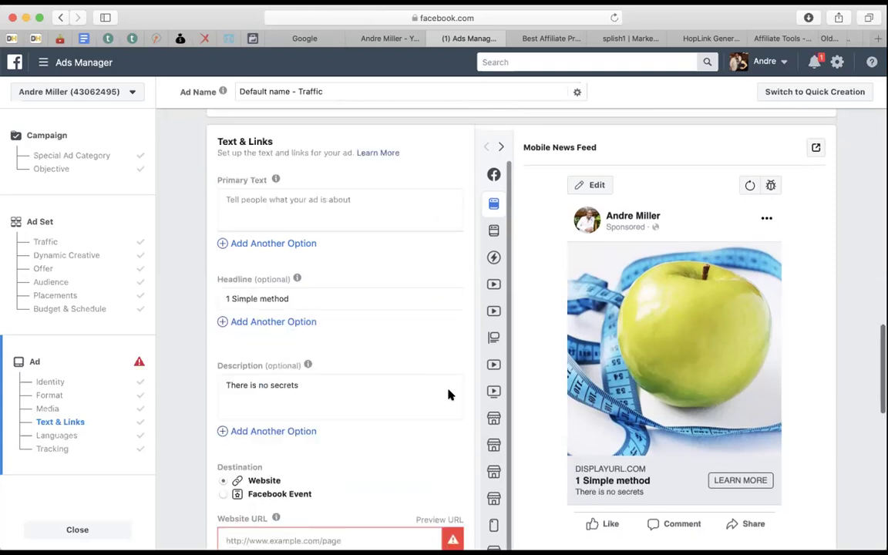
scroll(449, 395, up, 2)
scroll(501, 390, down, 1)
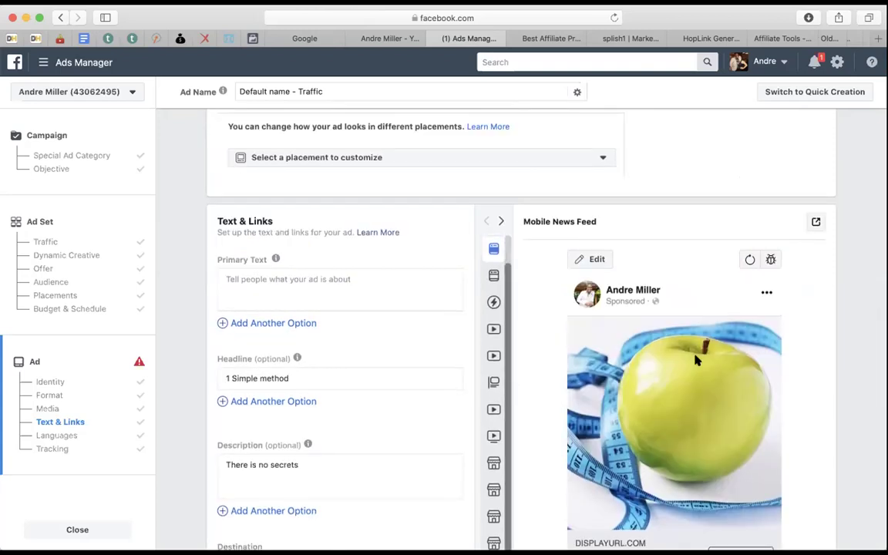
click(281, 280)
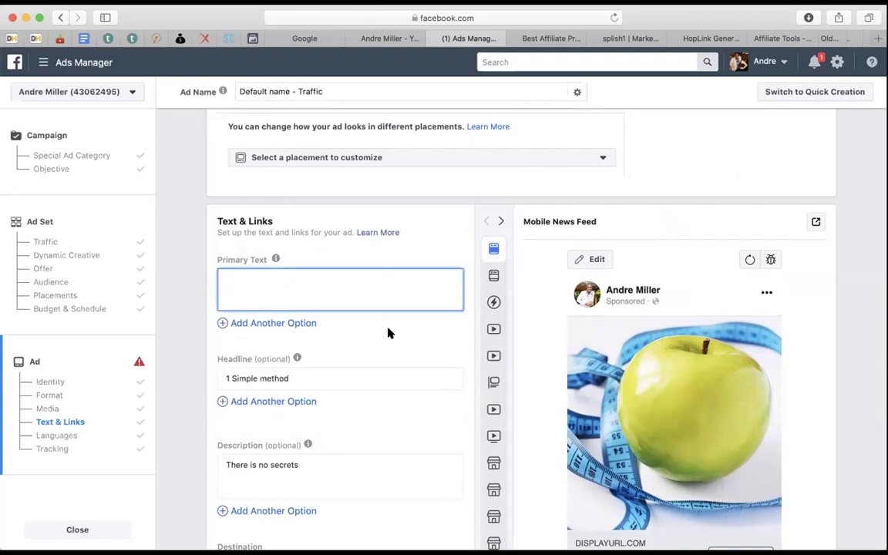
scroll(391, 336, down, 4)
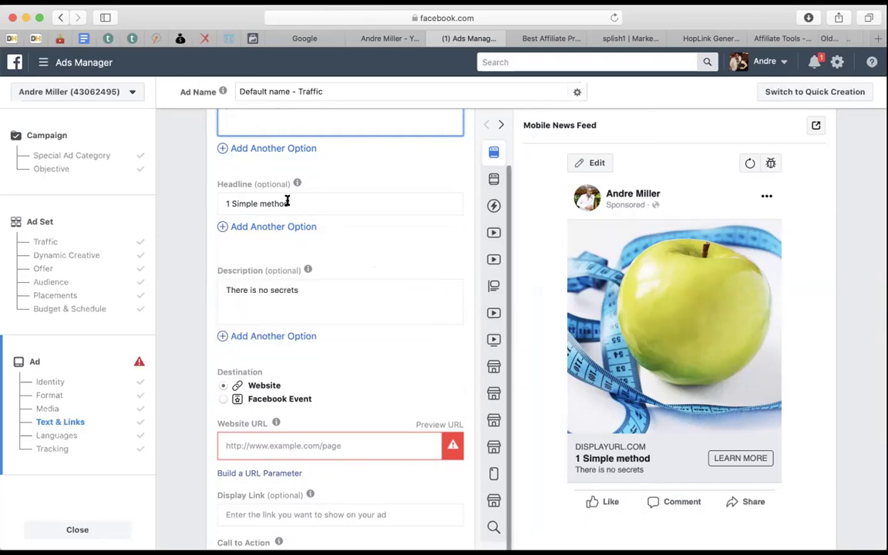
drag(290, 203, 222, 203)
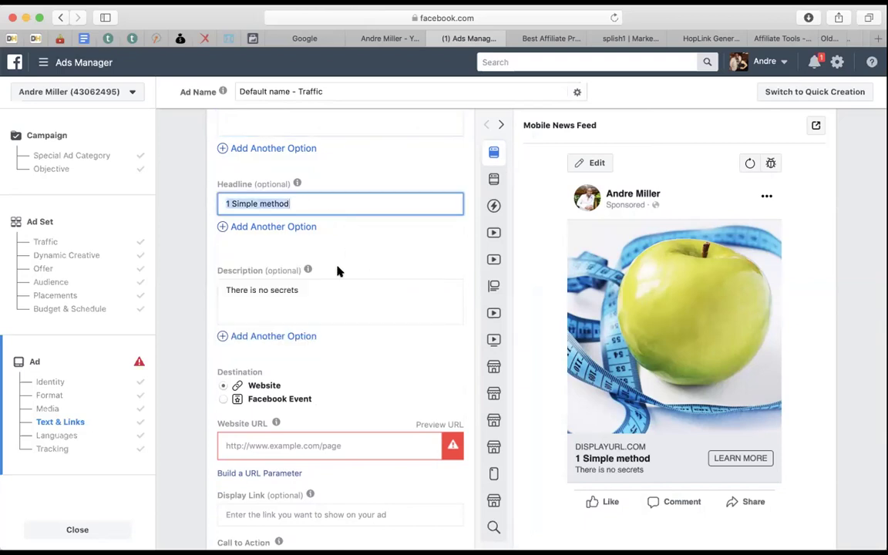
drag(305, 290, 222, 290)
click(383, 244)
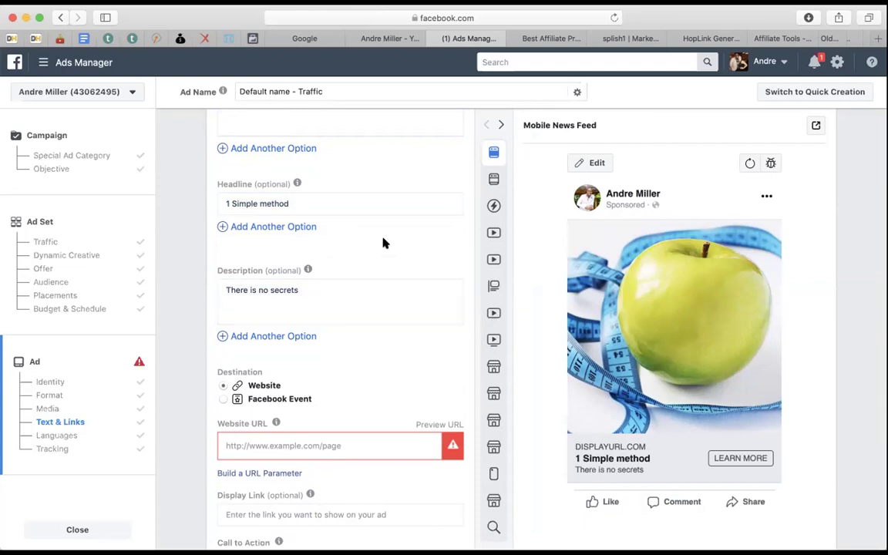
Turn on Facebook Pixel conversion tracking for the ad and check the rest of the Tracking section, including URL Parameters
scroll(357, 443, down, 10)
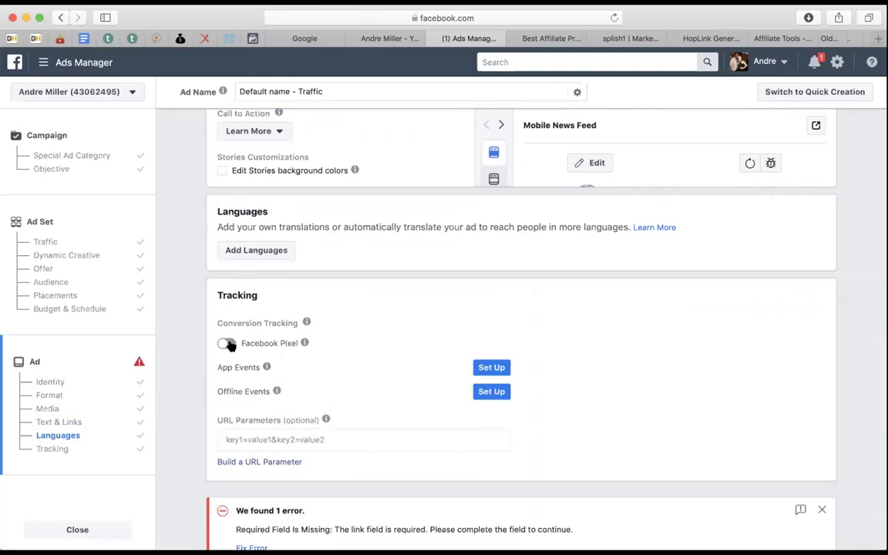
click(227, 344)
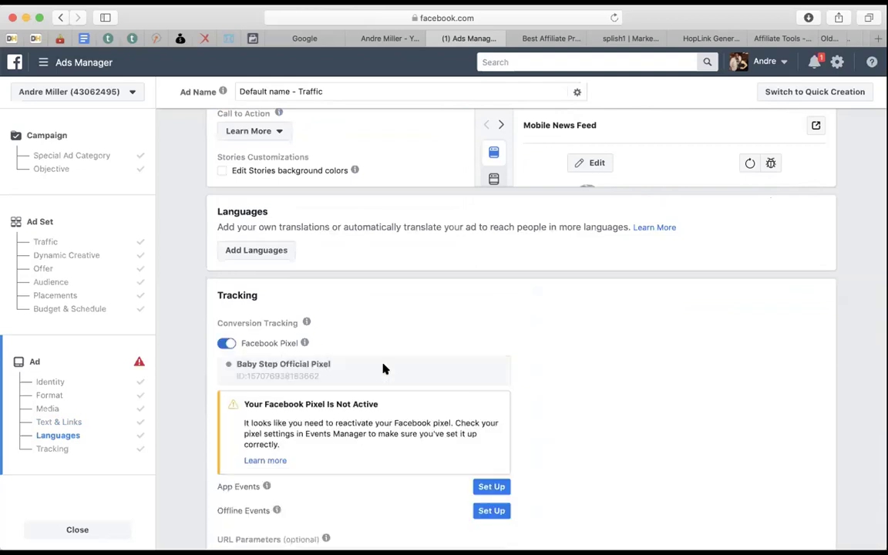
scroll(416, 377, down, 3)
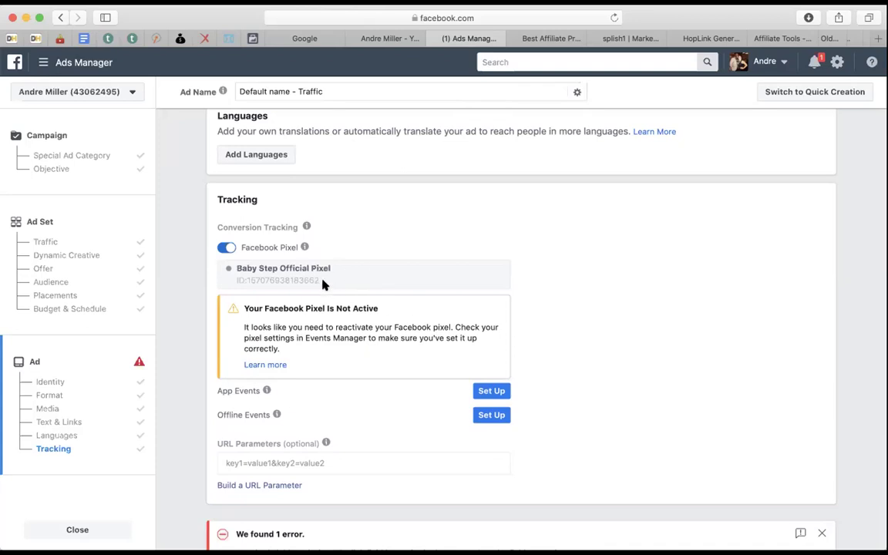
scroll(422, 289, down, 3)
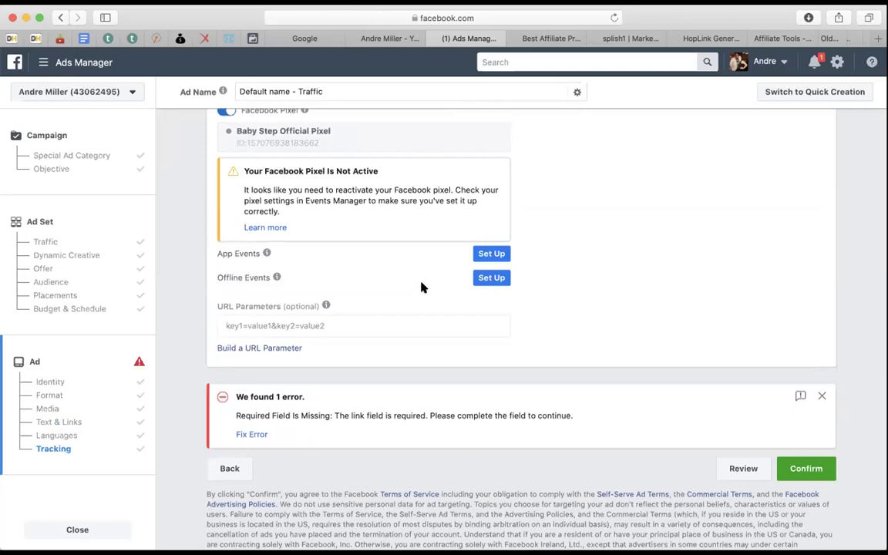
click(290, 325)
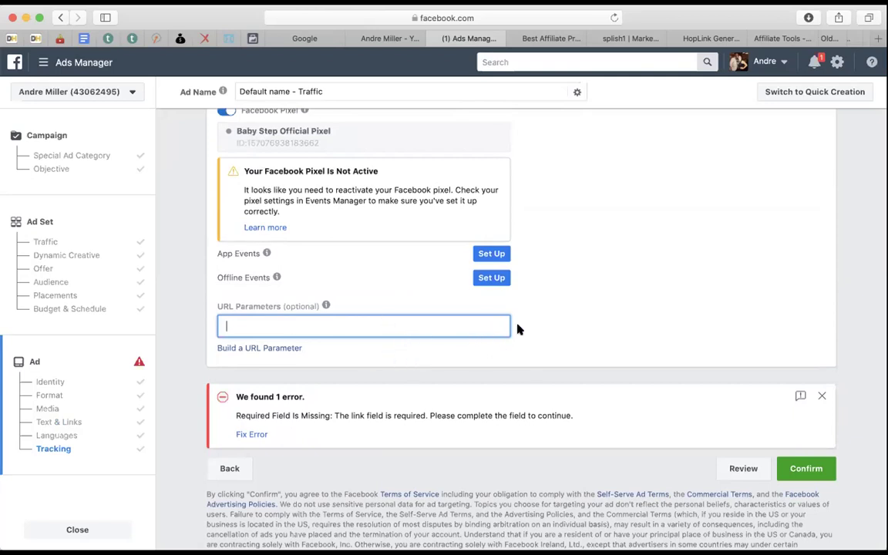
click(543, 314)
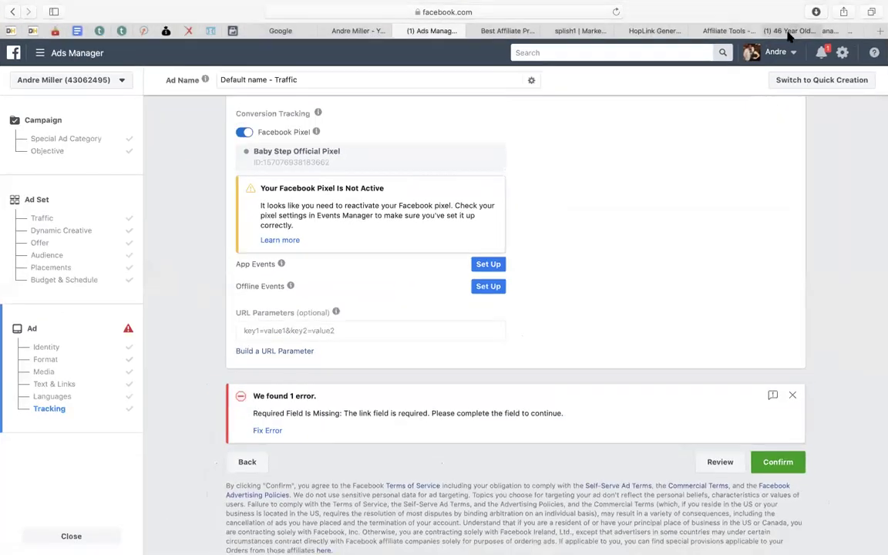
Close the Leptitox sales page and view the Google results for business manager facebook
click(788, 31)
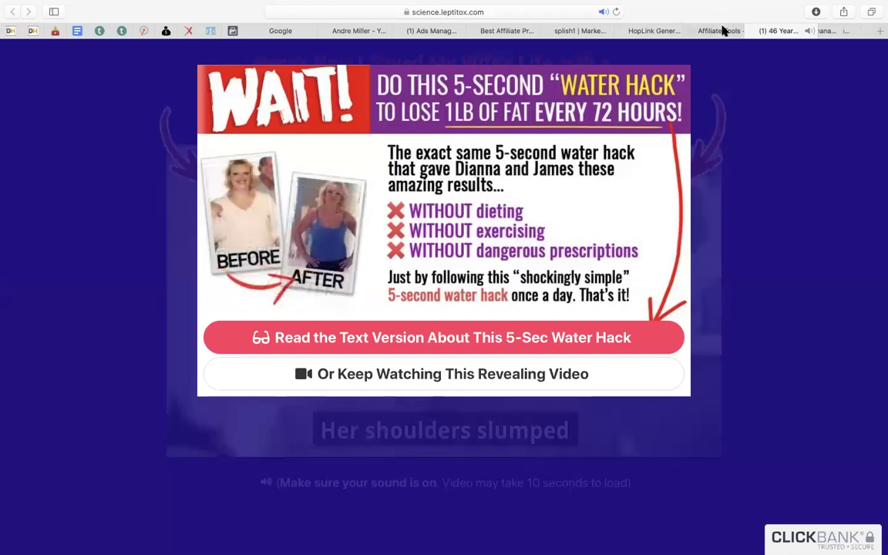
click(718, 31)
click(778, 31)
click(746, 33)
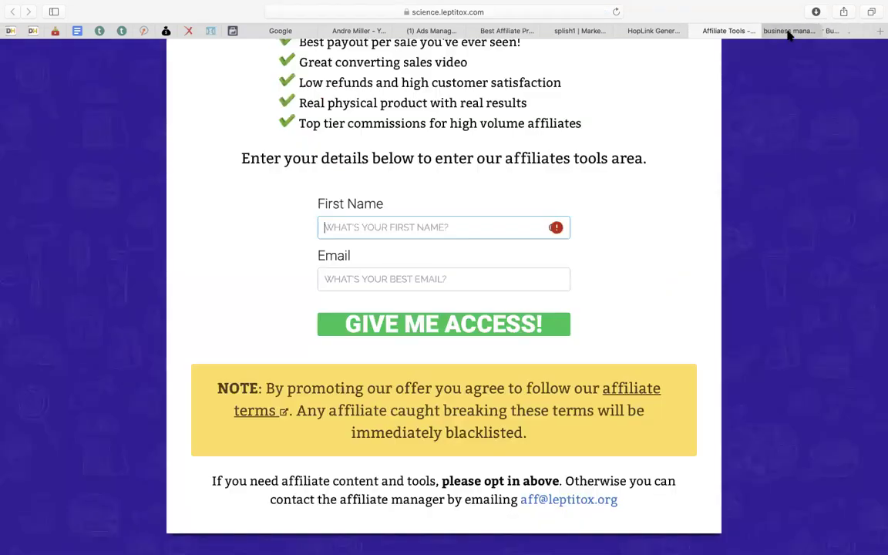
click(788, 33)
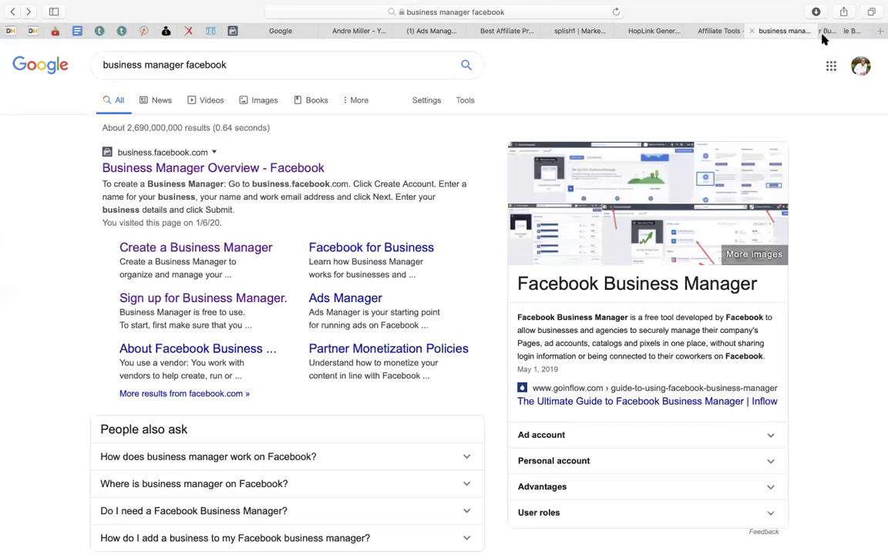
Switch to the ClickBank account and open the Integrated Sales Reporting section on the My Site page of Vendor Settings
click(585, 31)
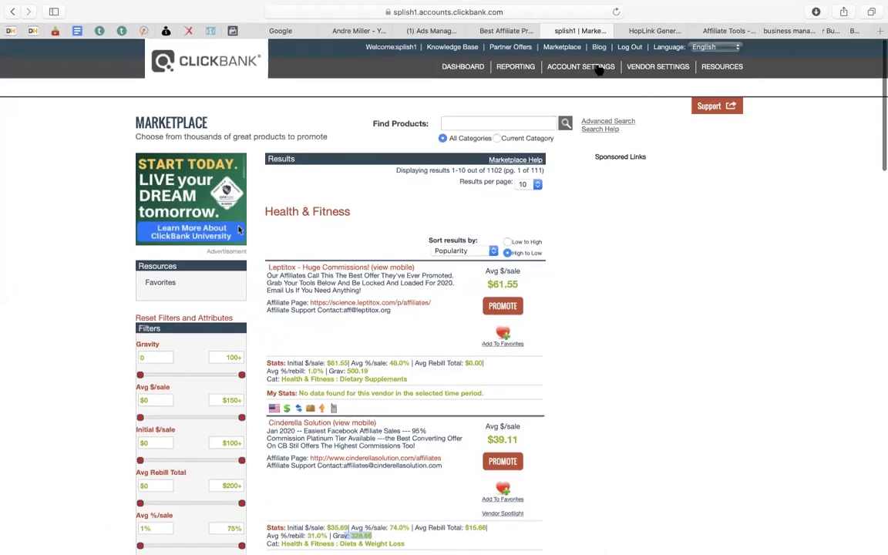
click(646, 70)
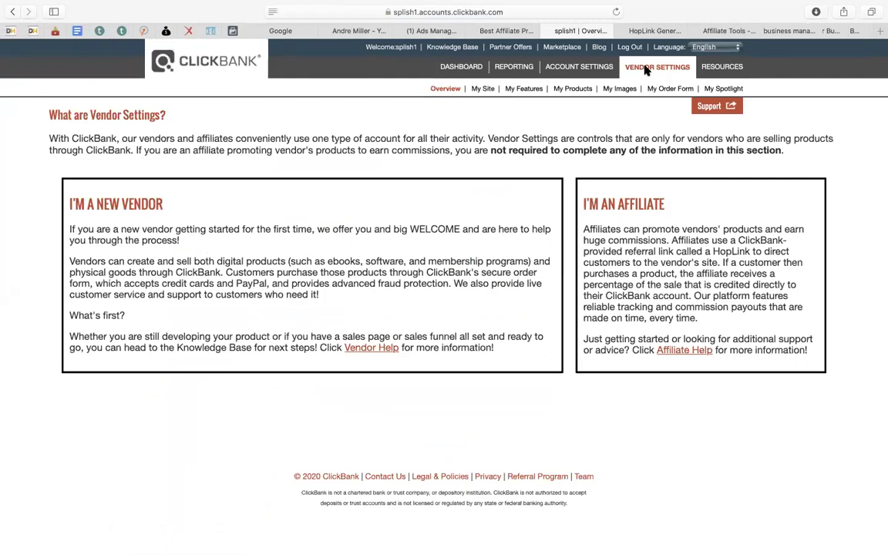
click(484, 89)
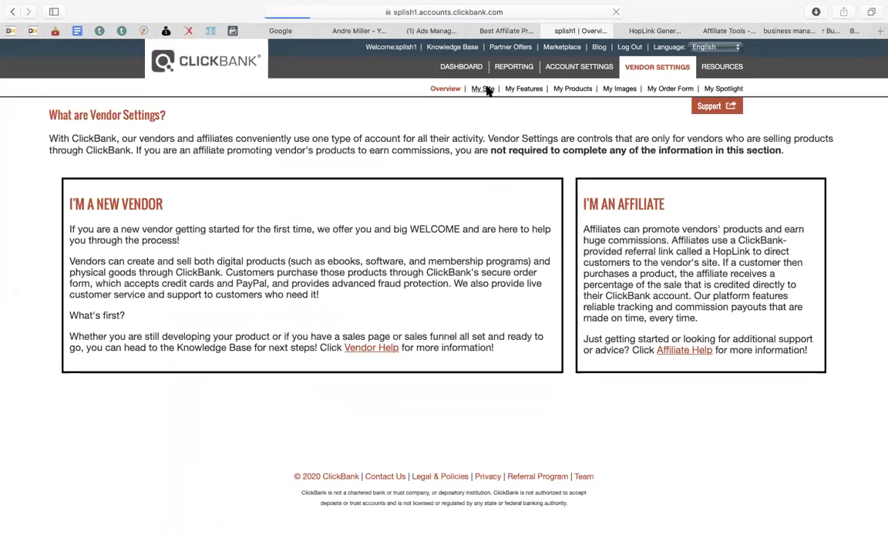
scroll(423, 311, down, 10)
scroll(422, 310, down, 12)
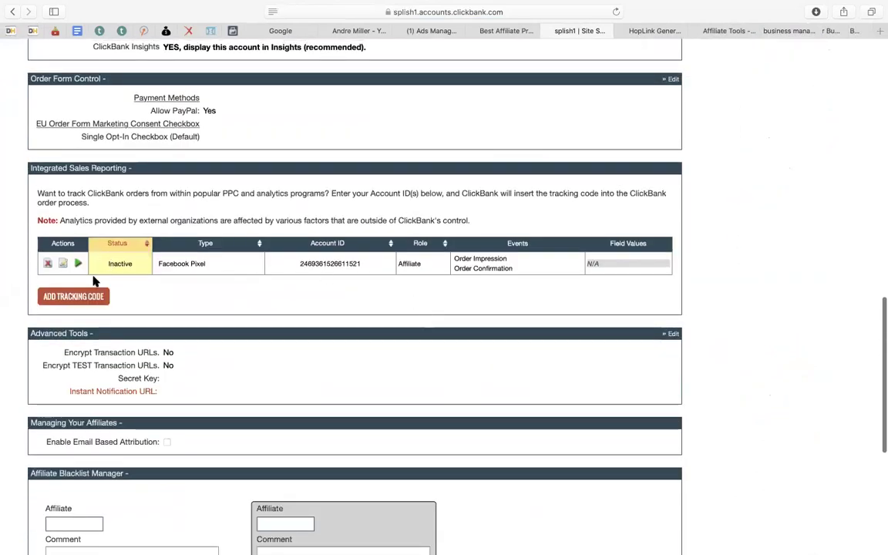
Start adding a tracking code under Integrated Sales Reporting and open the list of tracking types
click(73, 296)
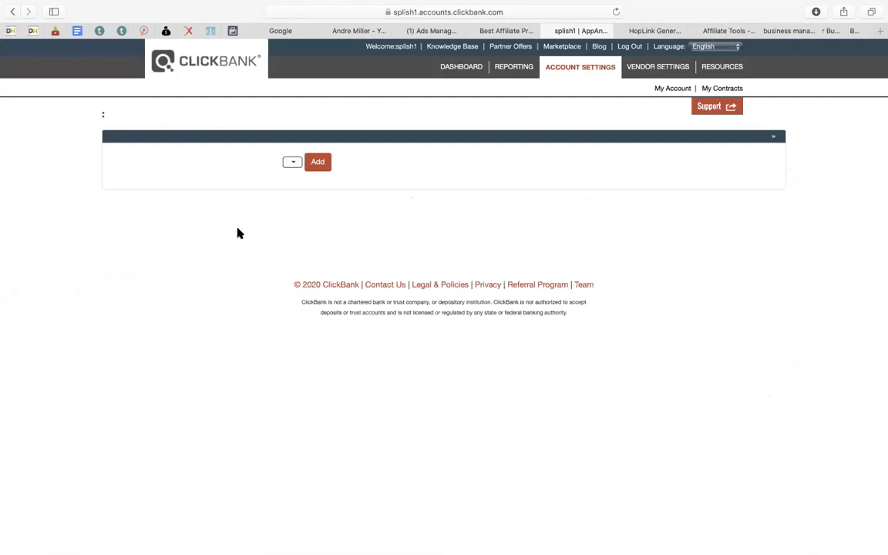
click(292, 163)
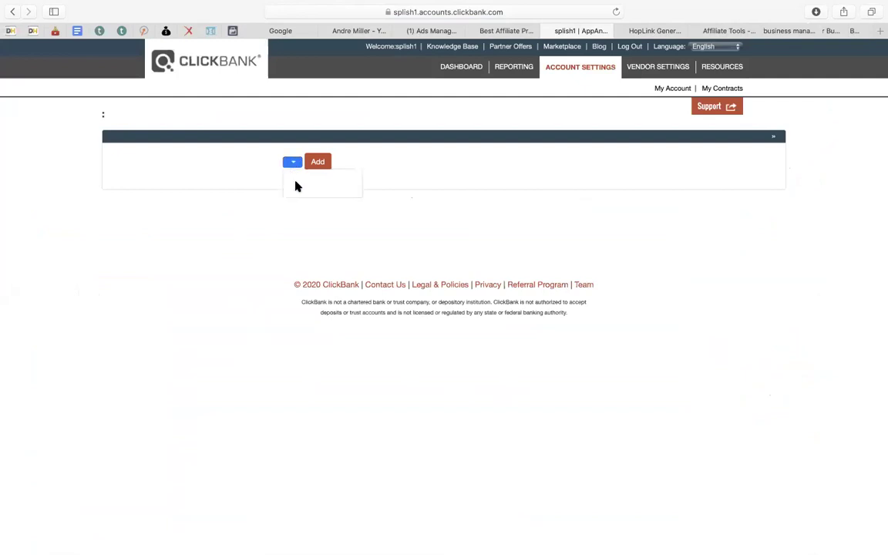
click(330, 243)
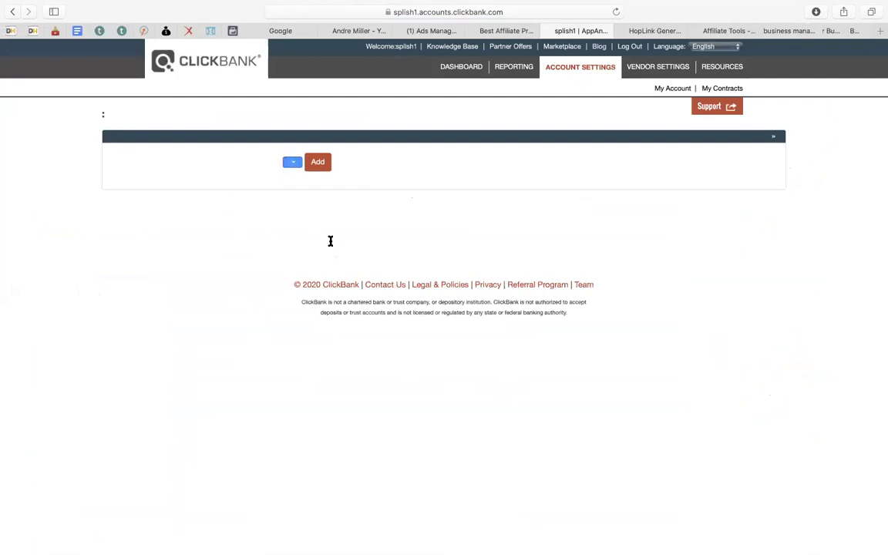
click(298, 163)
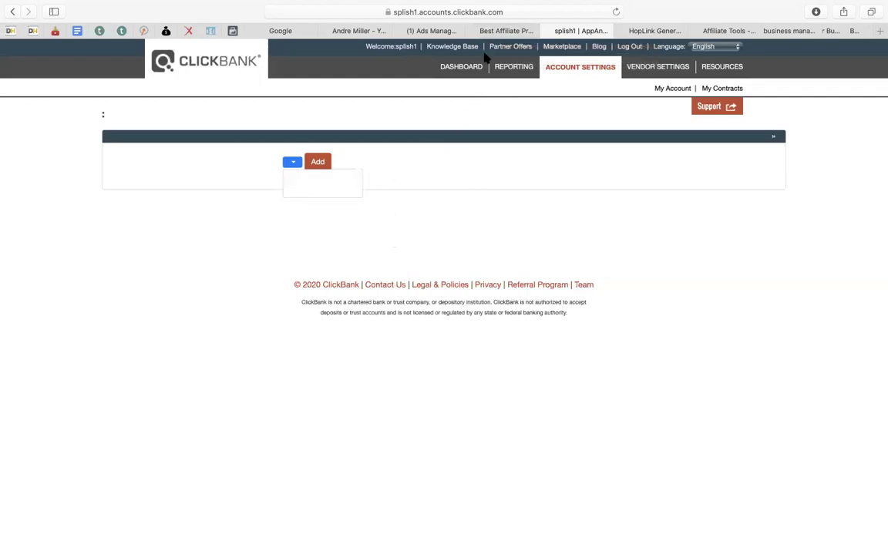
Return to Ads Manager and review the ad's Tracking, Languages, Call to Action and Website URL settings
click(434, 32)
scroll(402, 313, up, 1)
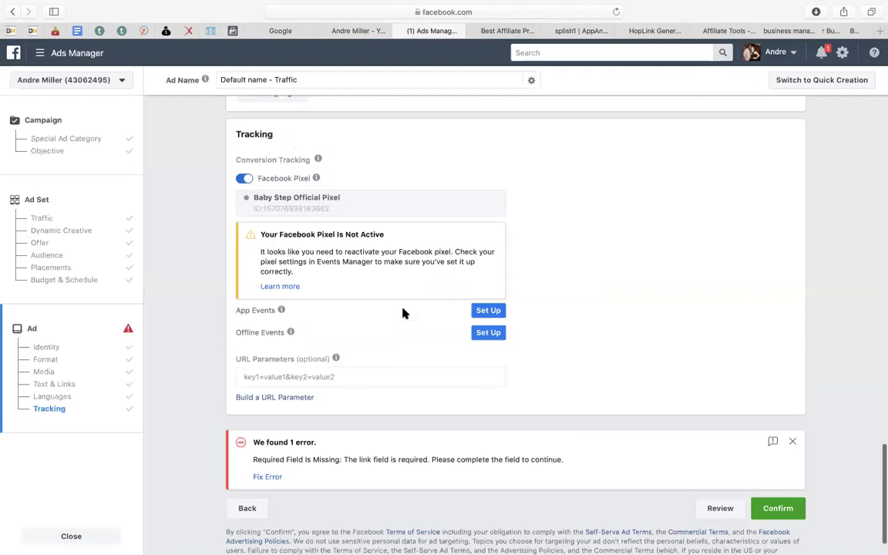
scroll(402, 313, up, 3)
scroll(403, 313, up, 1)
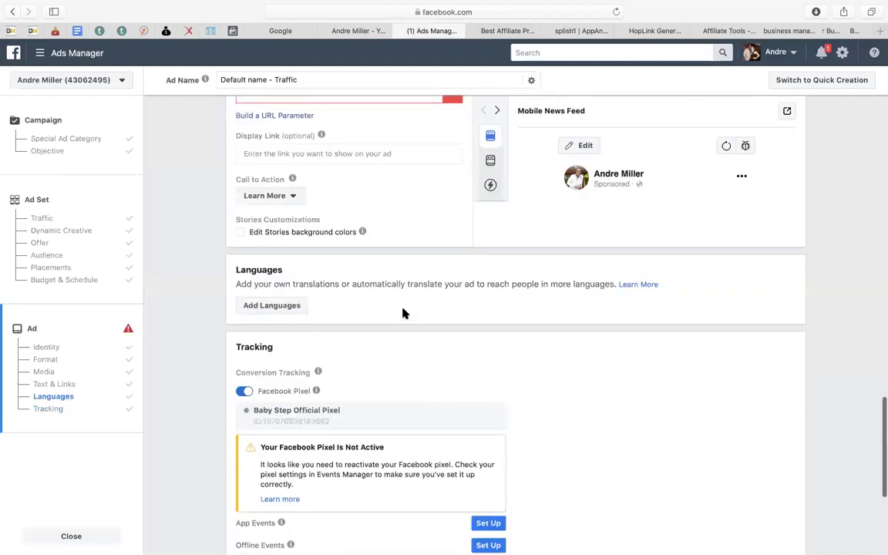
scroll(403, 313, up, 3)
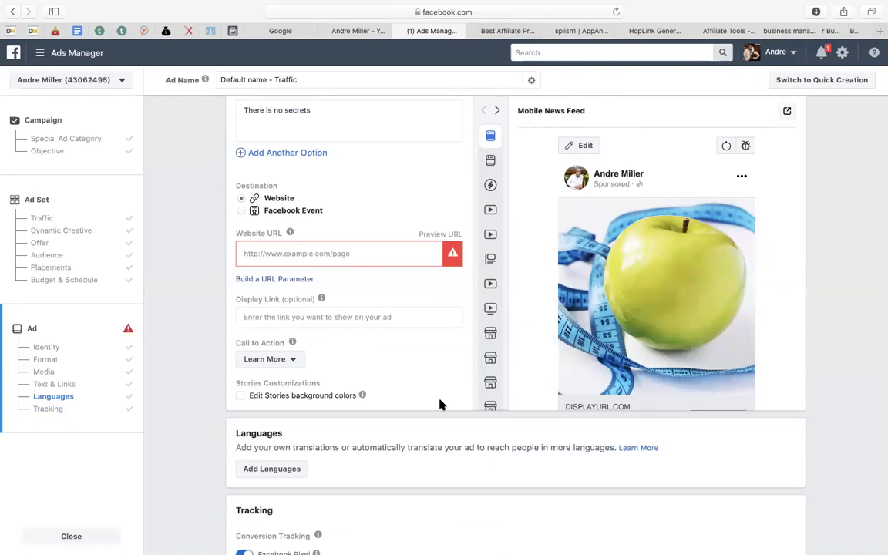
Switch to the YouTube channel's Videos page and look over the recent uploads
click(358, 32)
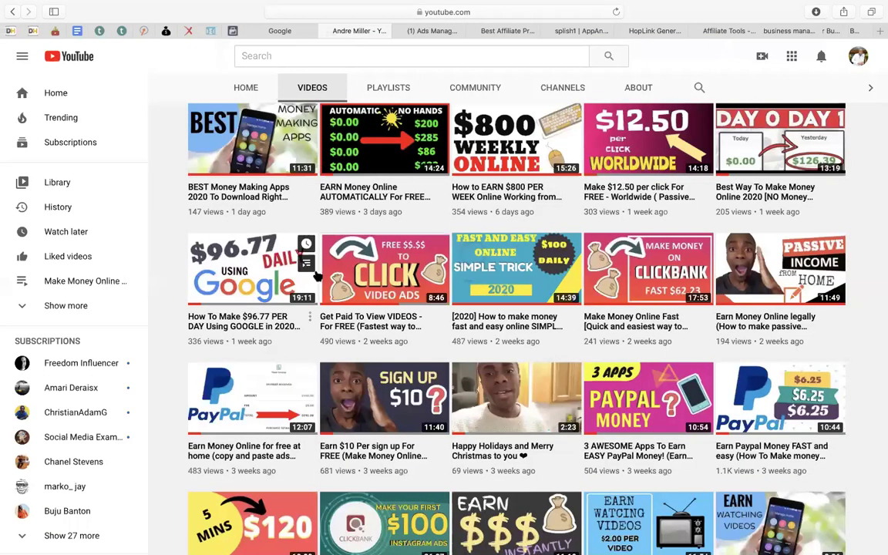
scroll(316, 275, up, 2)
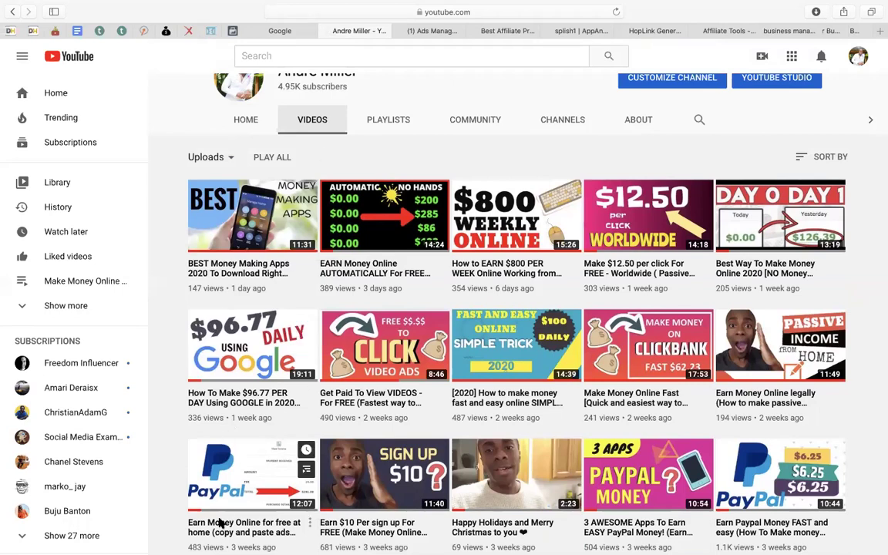
mouse_move(401, 496)
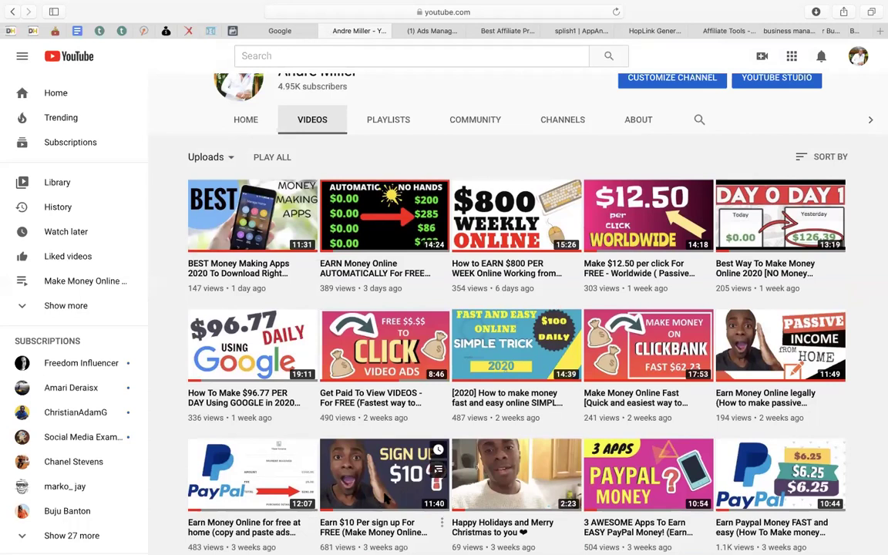